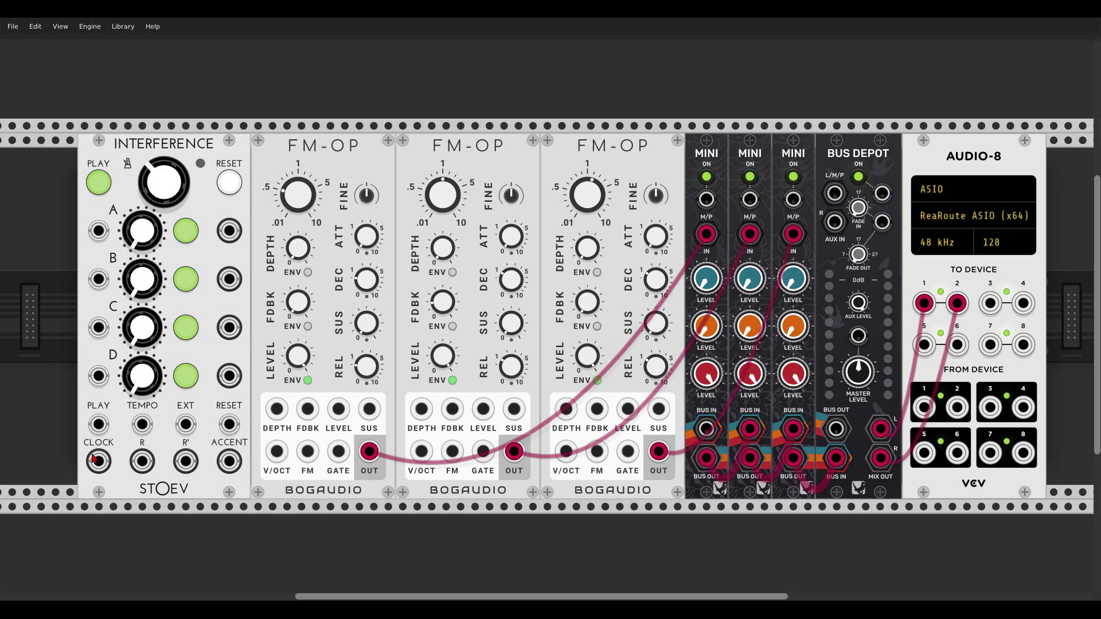
Step: Patch Interference's CLOCK output to the first FM-OP's GATE and its A output to the second FM-OP's GATE, adjusting the tempo
drag(99, 461, 341, 453)
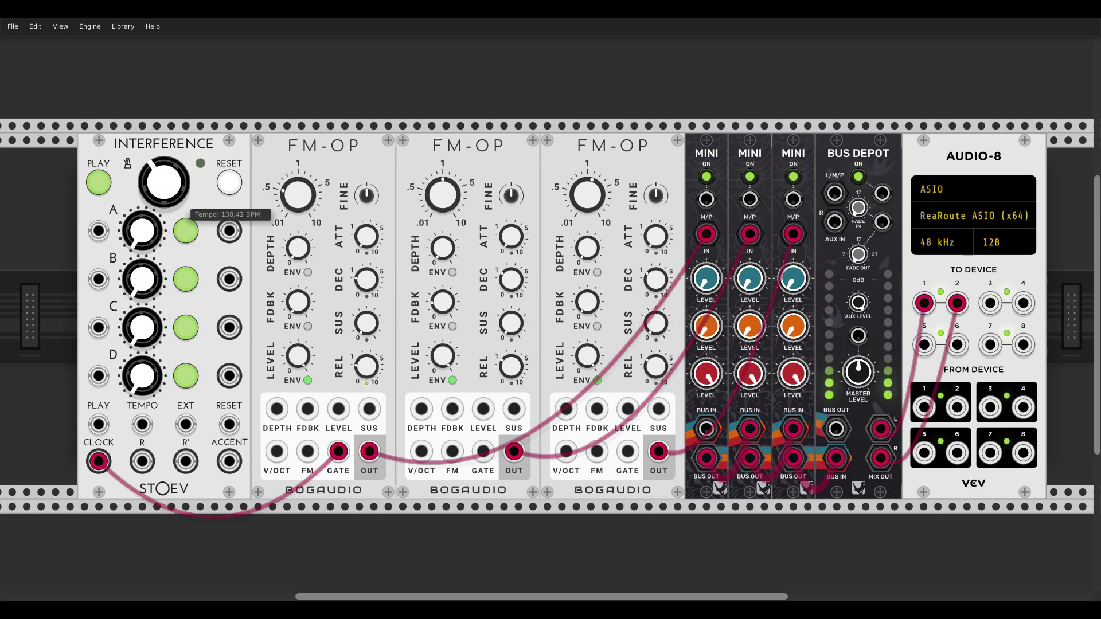
mouse_move(164, 183)
mouse_down()
mouse_move(164, 154)
mouse_move(164, 189)
mouse_up()
click(706, 176)
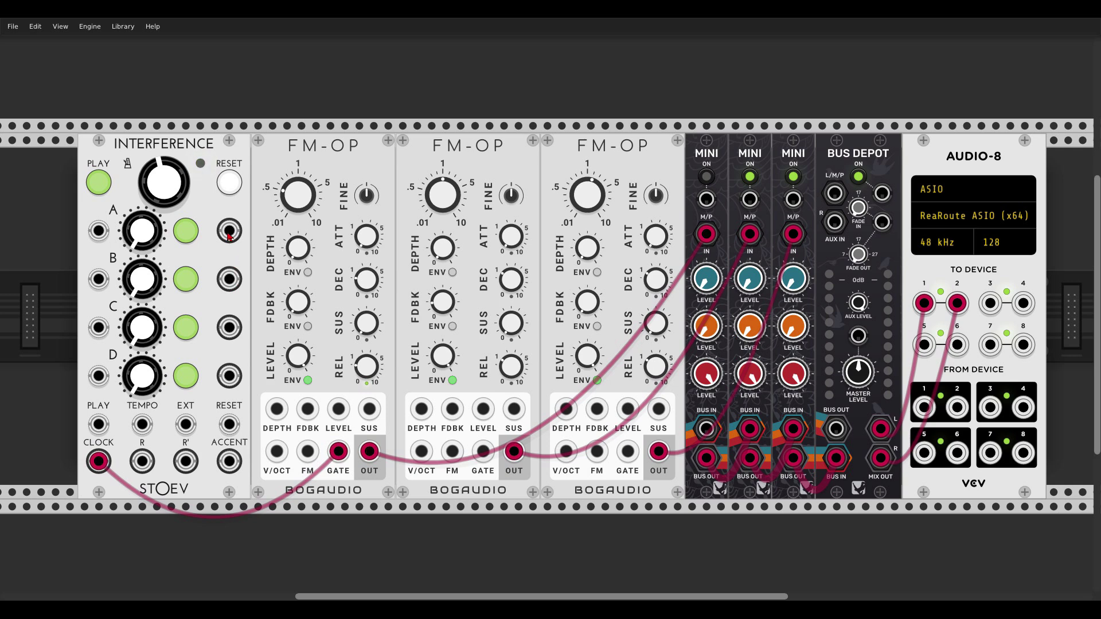
drag(229, 231, 483, 451)
click(706, 176)
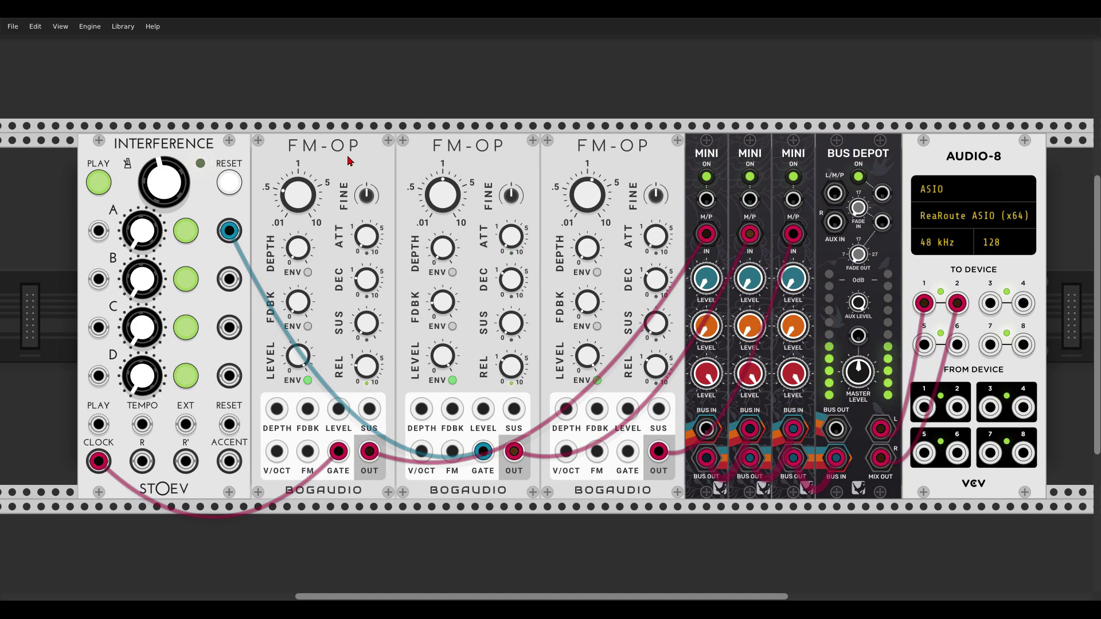
Step: Raise channel A's ratio and the tempo on Interference, and switch channel A off and back on
mouse_move(154, 242)
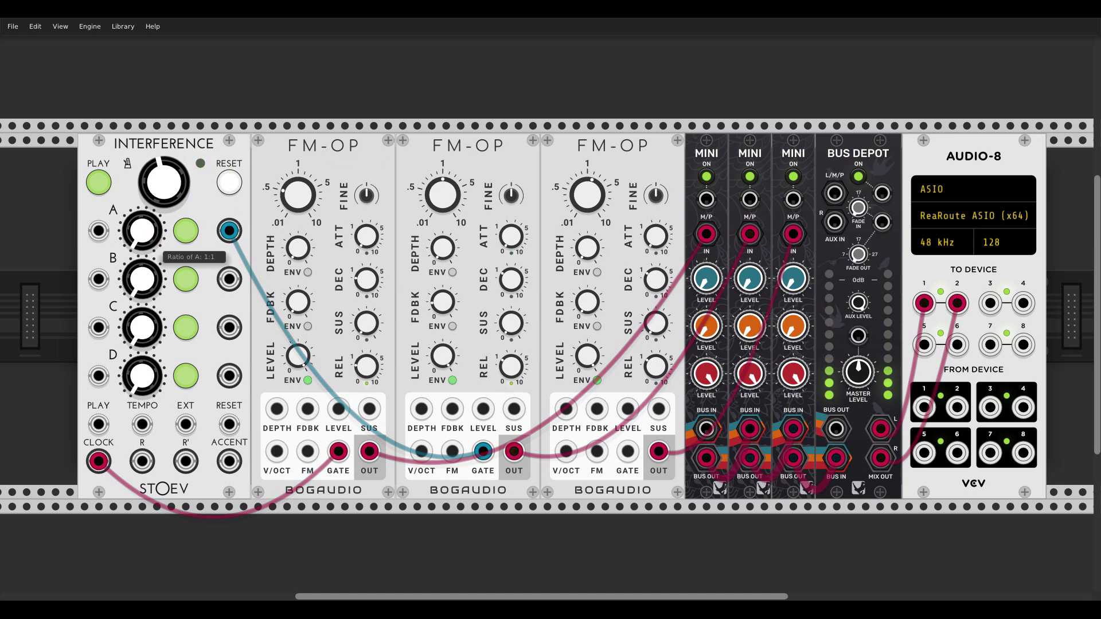
drag(153, 242, 163, 180)
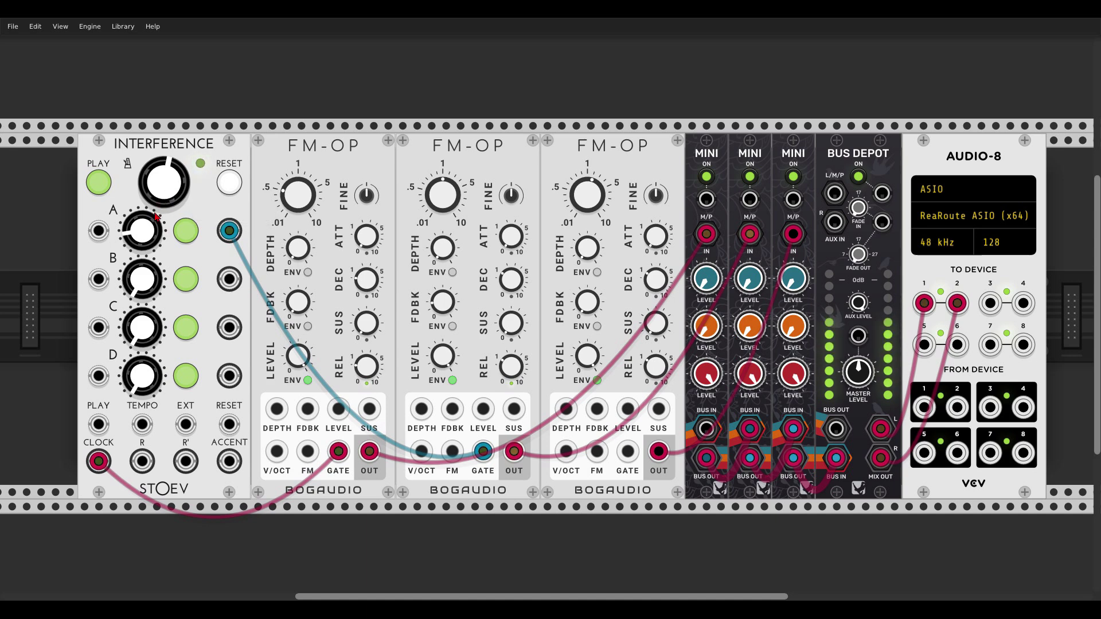
drag(143, 240, 144, 240)
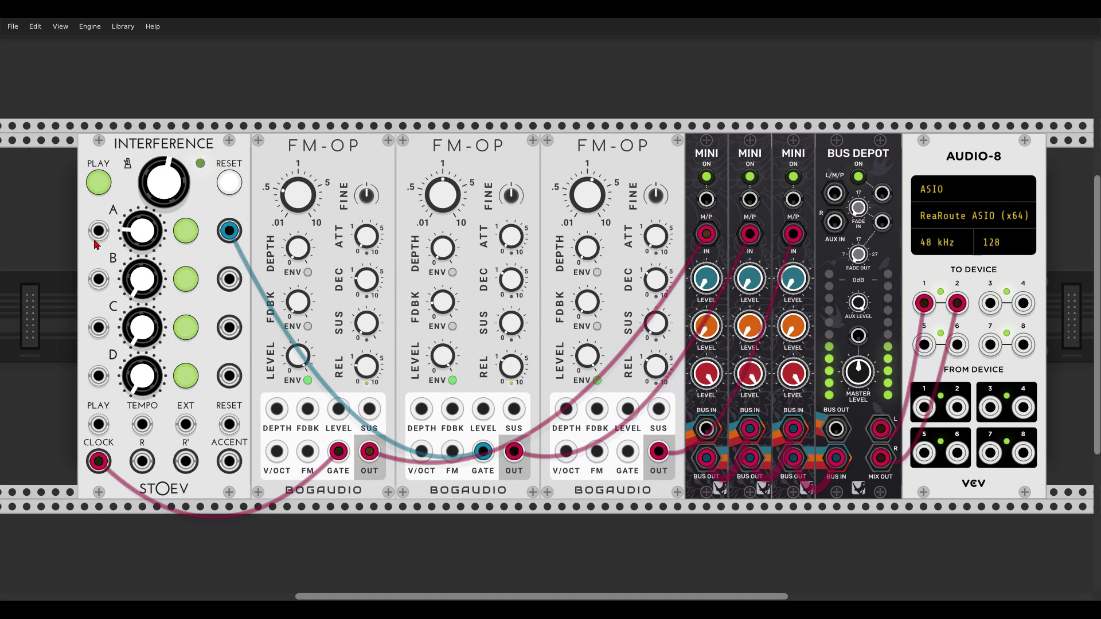
click(191, 235)
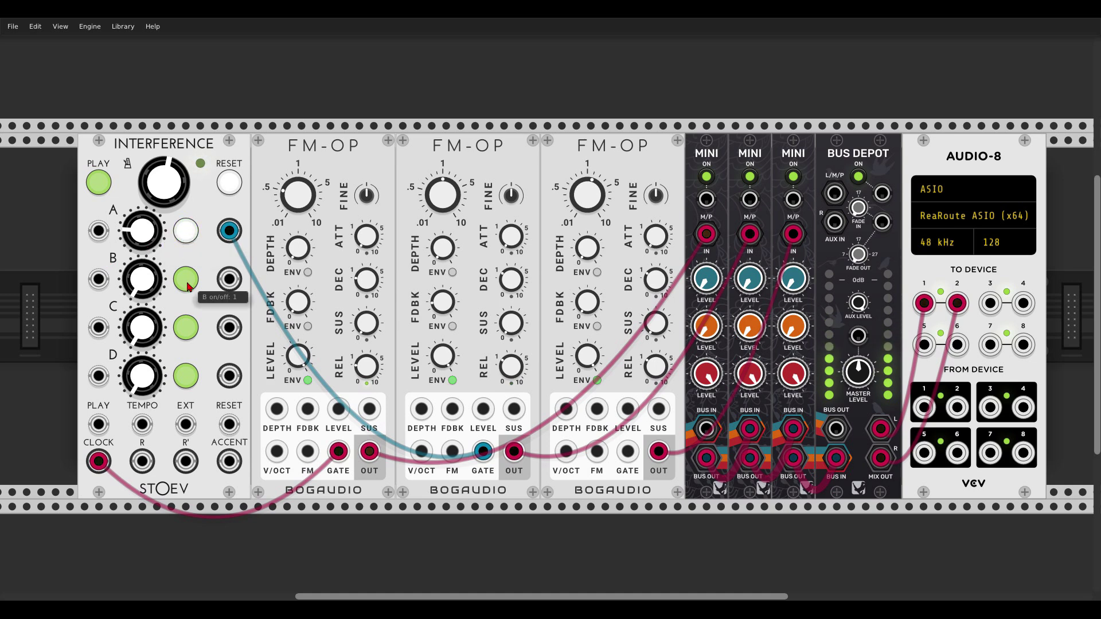
click(186, 237)
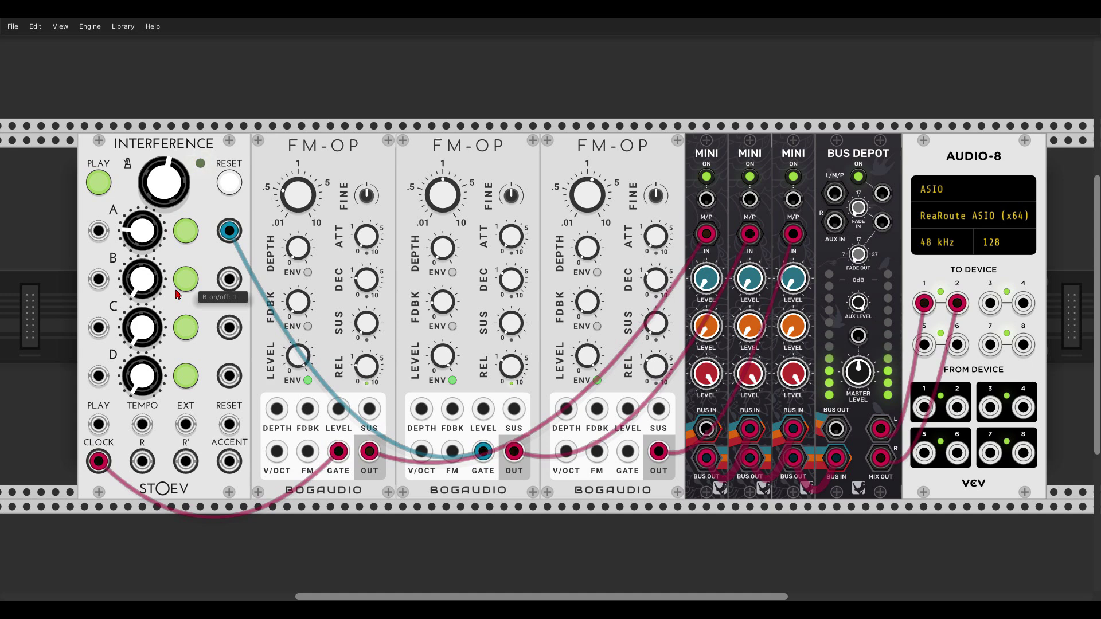
Step: Patch Interference's R output to the third FM-OP's GATE and raise the ratios of channels B, C and D
drag(142, 461, 628, 452)
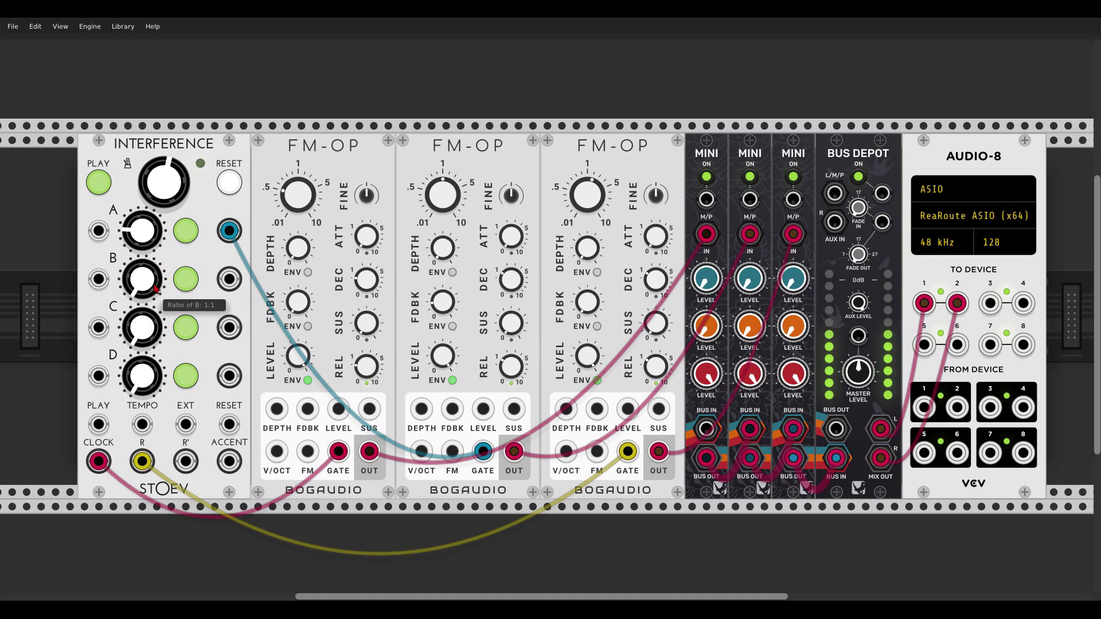
drag(157, 290, 157, 285)
drag(157, 339, 157, 330)
drag(157, 387, 148, 374)
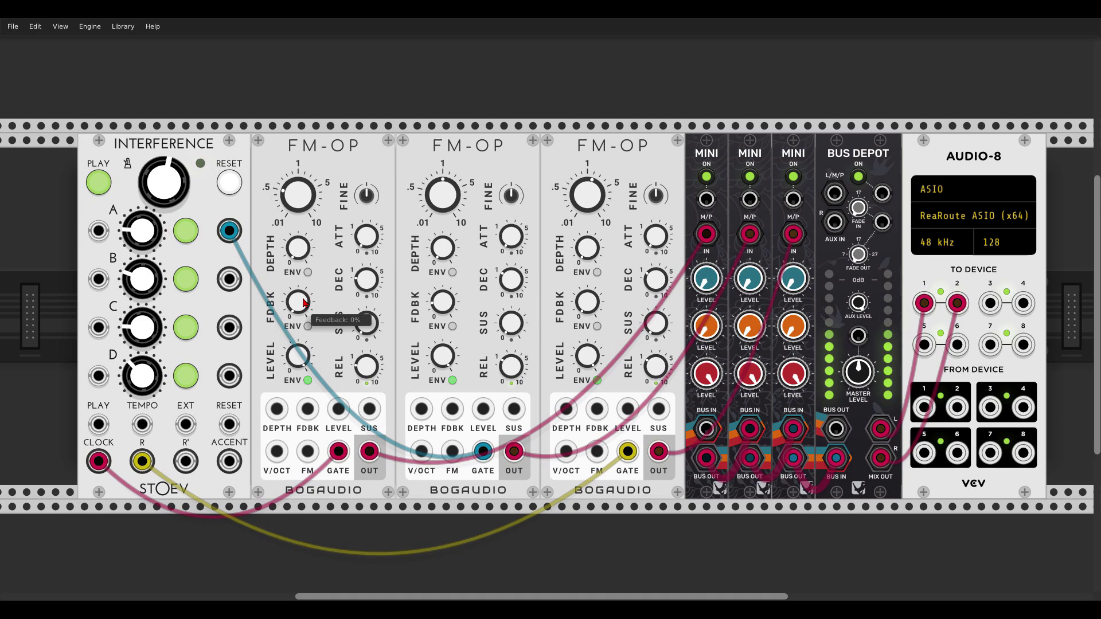
Step: Switch Interference's channels D, C and B off and back on one at a time to hear the rhythm change
click(186, 376)
click(186, 327)
click(186, 280)
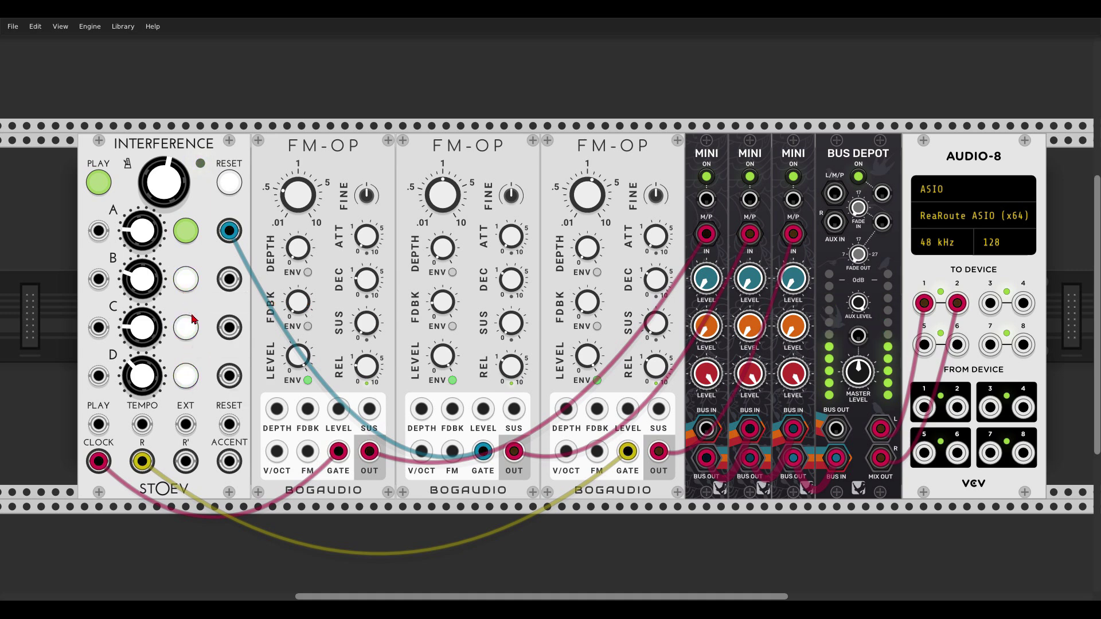
click(191, 324)
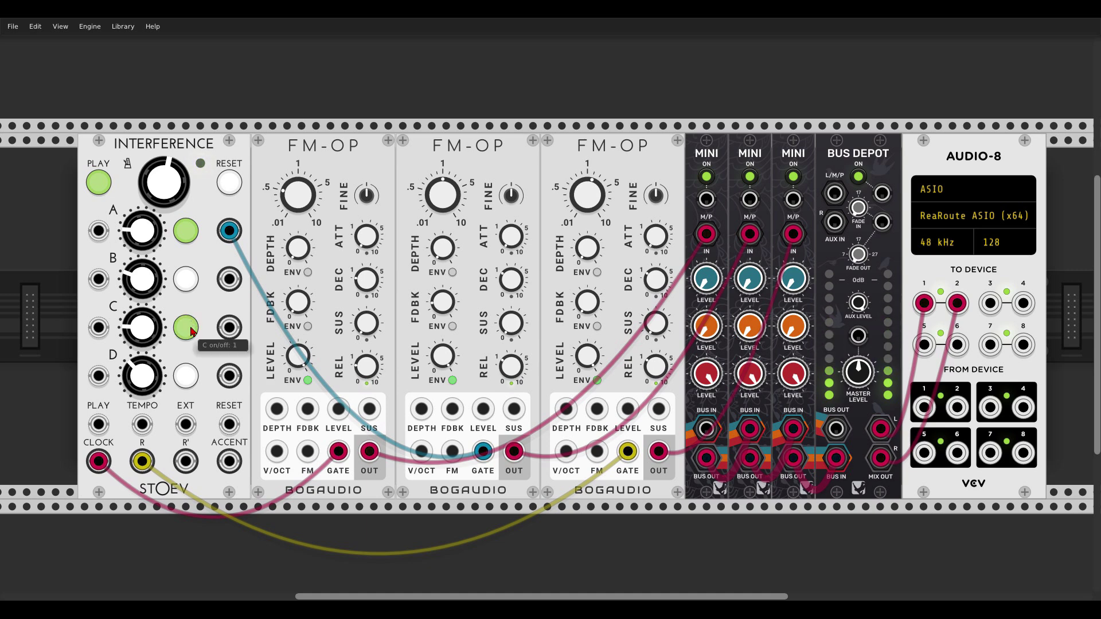
click(189, 374)
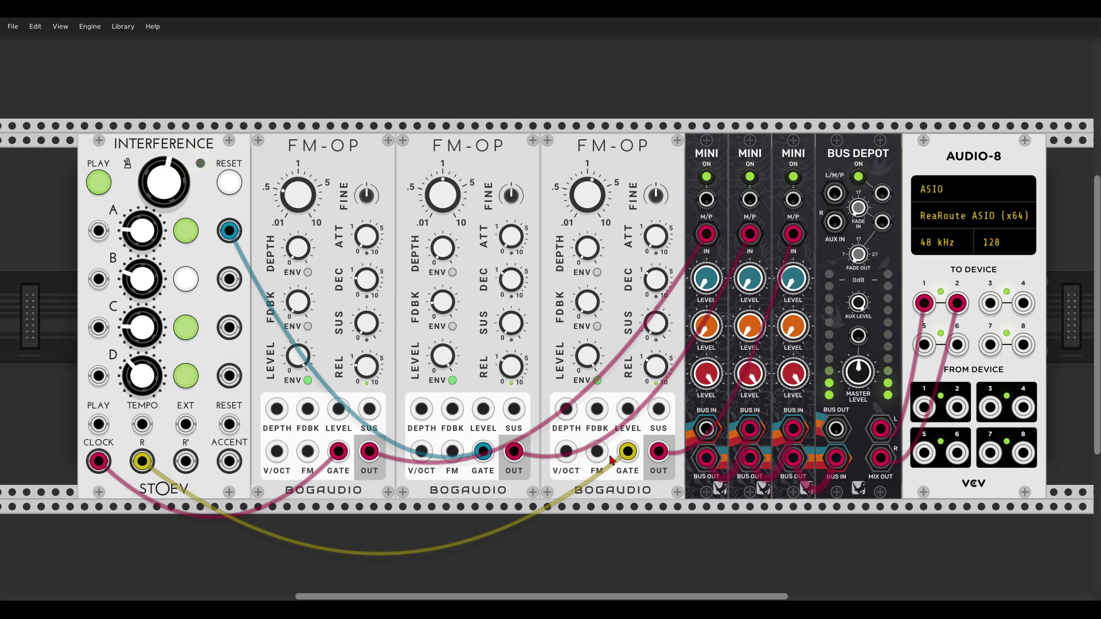
click(186, 280)
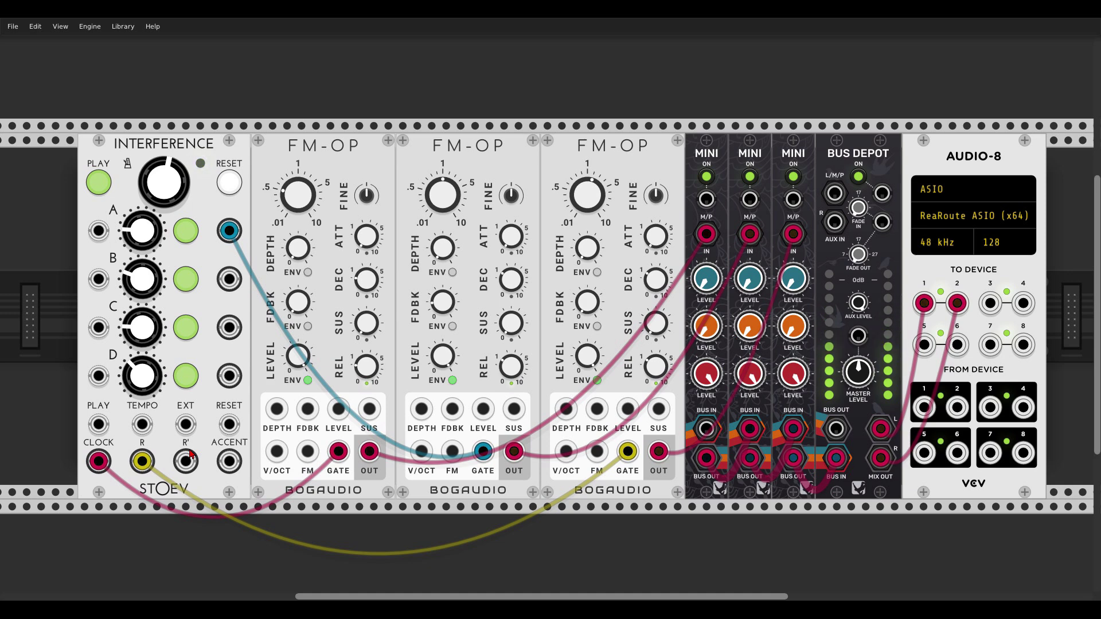
Step: Move the first FM-OP's gate cable from CLOCK to R' and the second FM-OP's gate cable from output A to ACCENT
drag(99, 461, 185, 461)
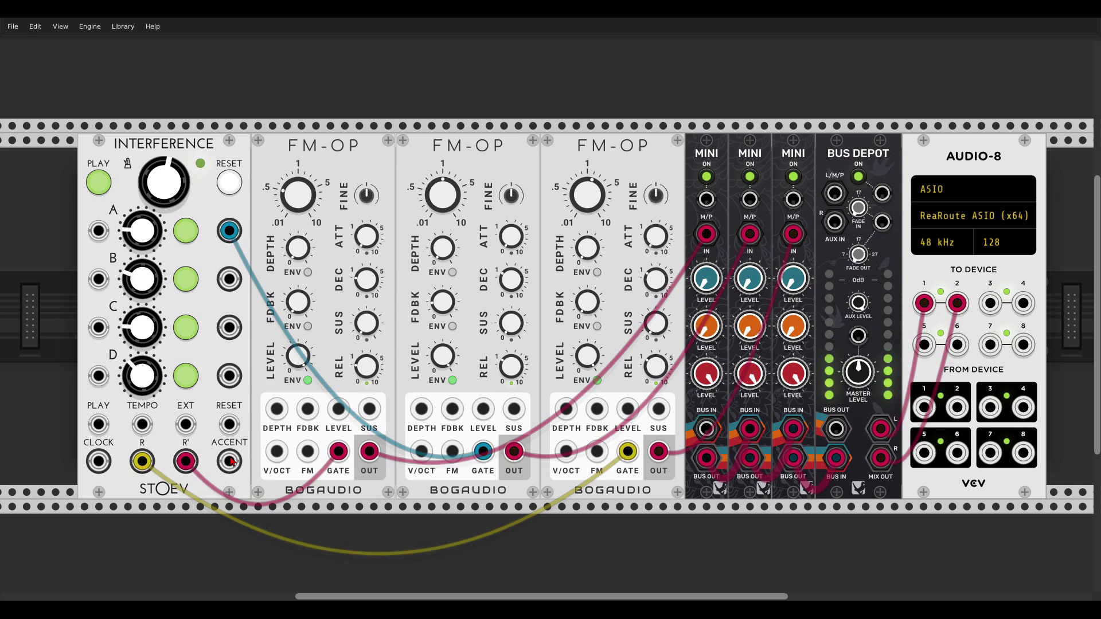
drag(230, 231, 229, 460)
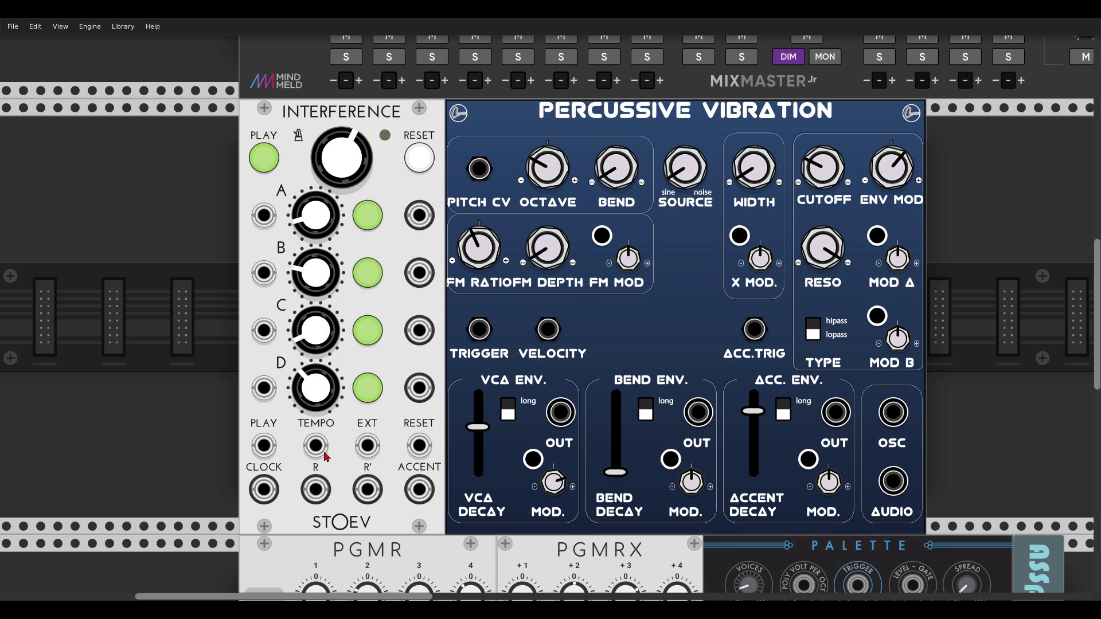
Step: Patch Interference's R output to Percussive Vibration's TRIGGER and its AUDIO output to MixMaster channel 1's L input
drag(319, 489, 479, 329)
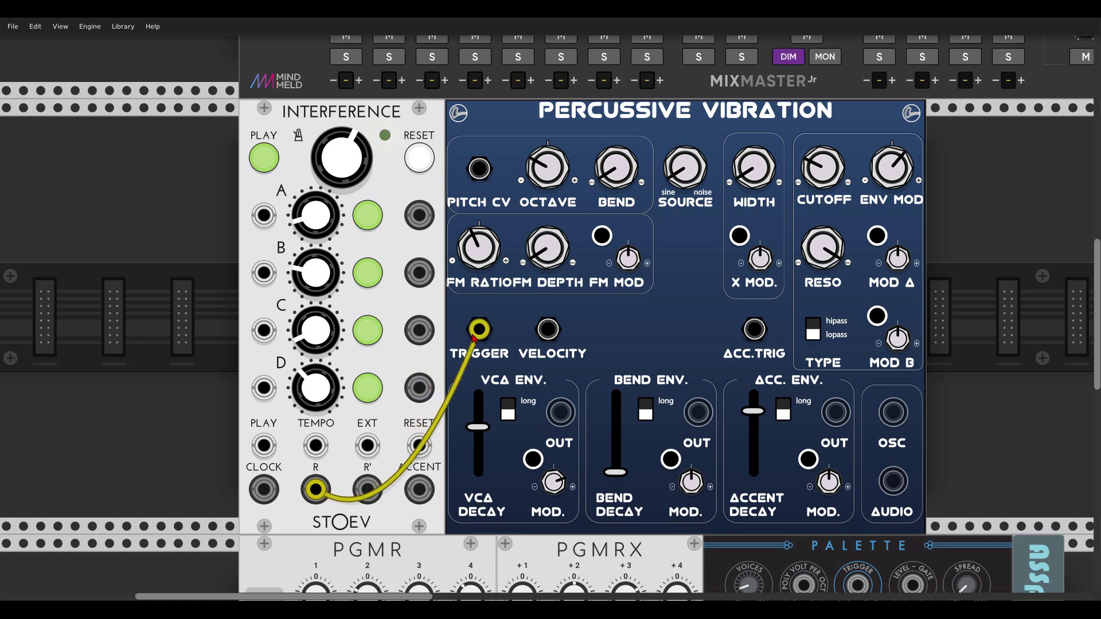
drag(892, 481, 346, 52)
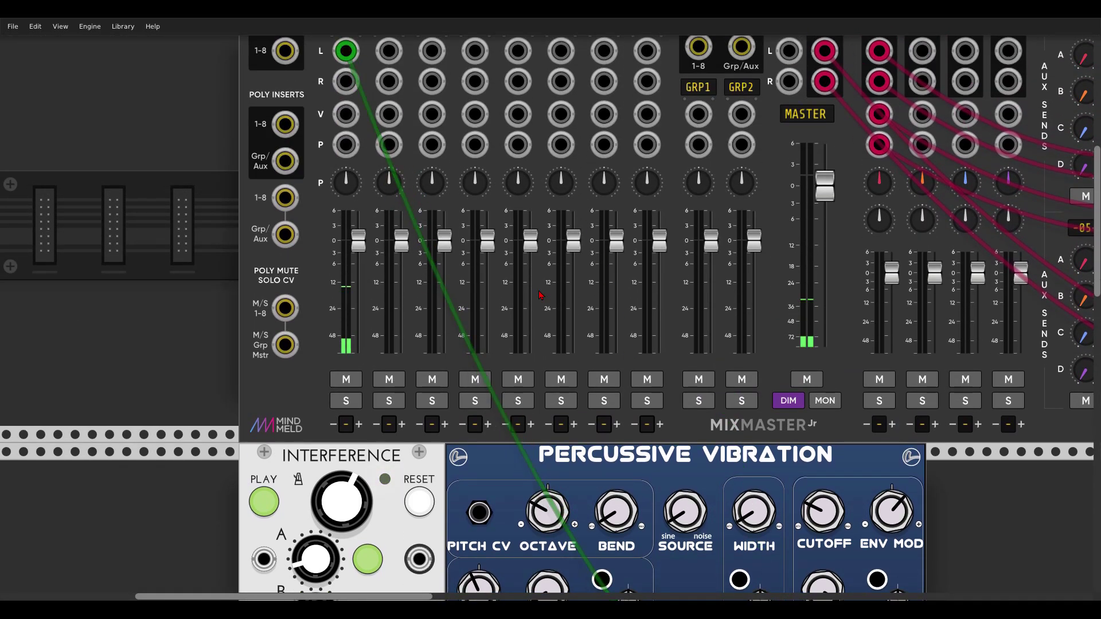
Step: Patch Interference's R' output to ACC.TRIG and the accent envelope's OUT to the VCA envelope's MOD input
scroll(683, 437, down, 5)
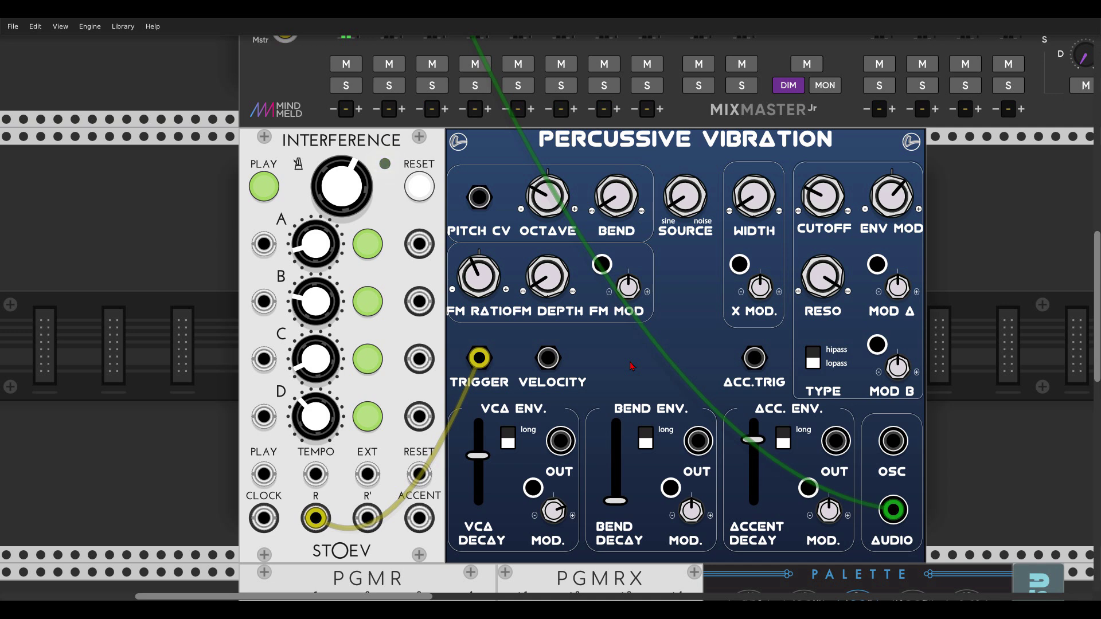
drag(370, 519, 755, 361)
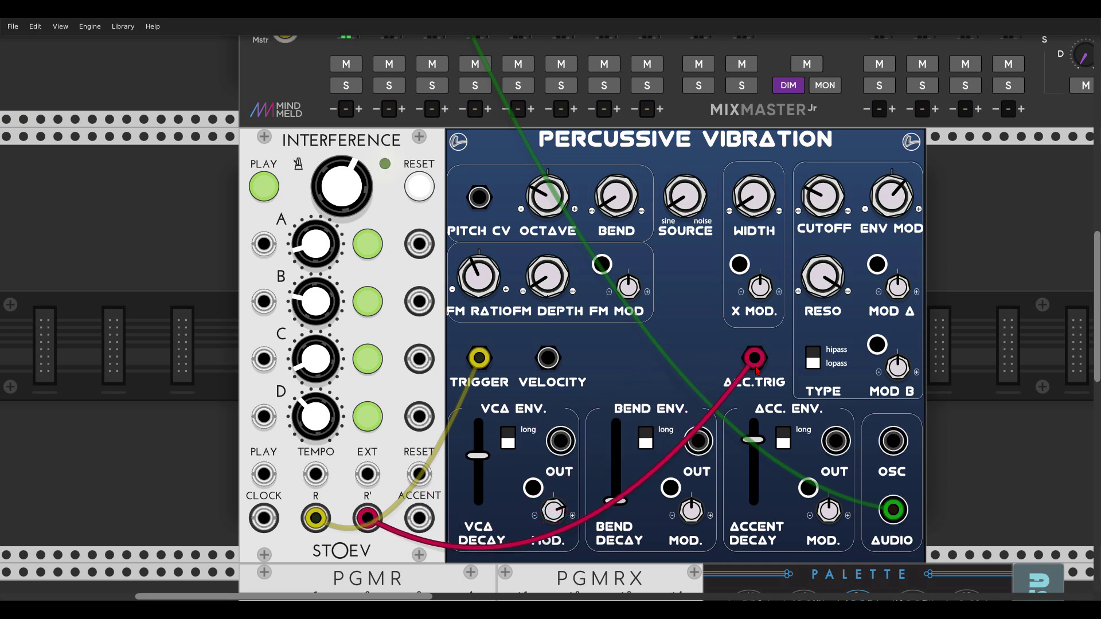
drag(831, 449, 532, 488)
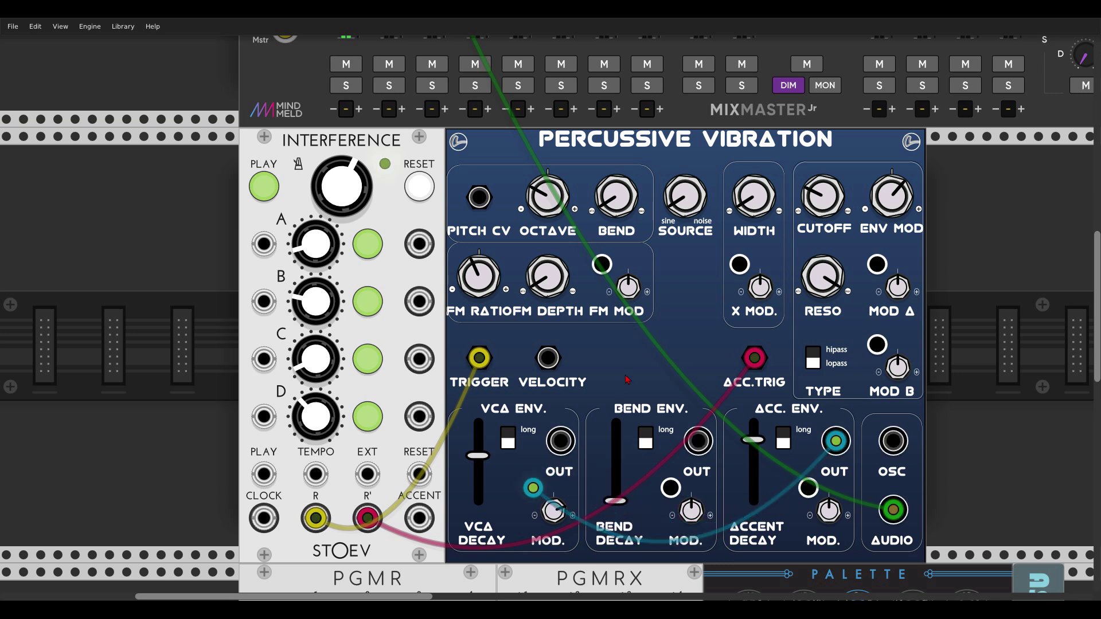
Step: Find the HORA Vacuumba module in the library and add it beside Percussive Vibration
drag(655, 359, 580, 346)
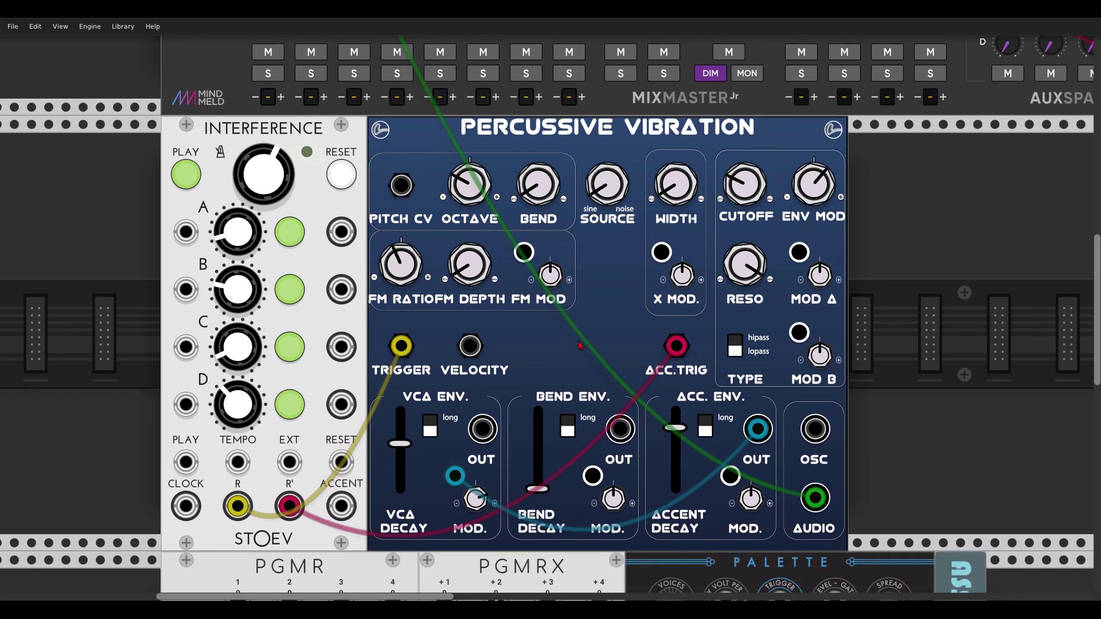
scroll(580, 345, right, 3)
right_click(856, 296)
text(v)
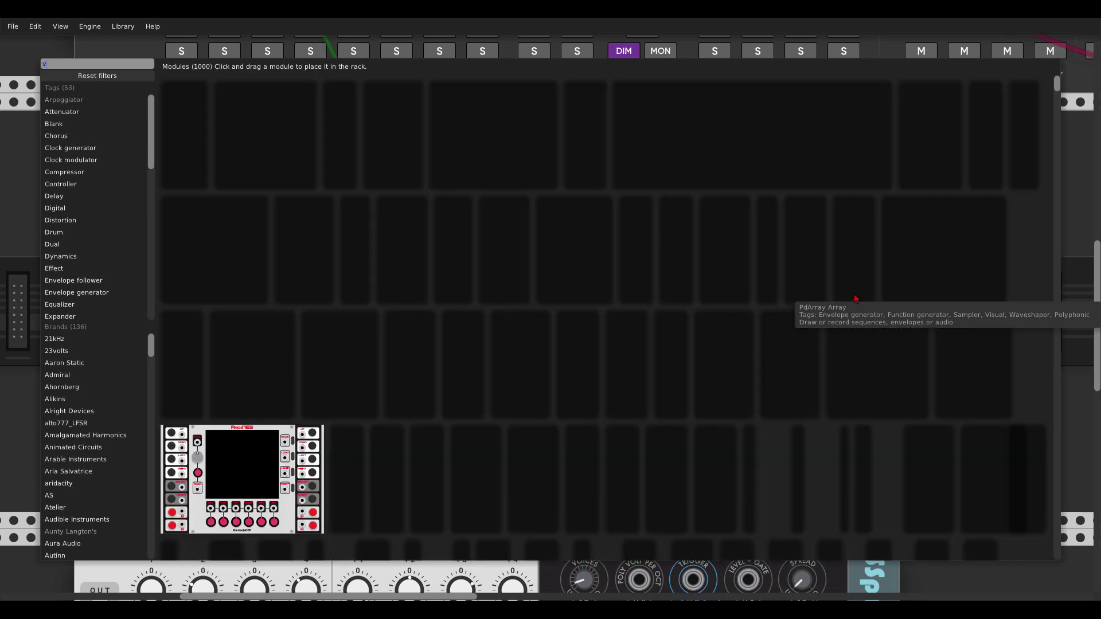
text(ad)
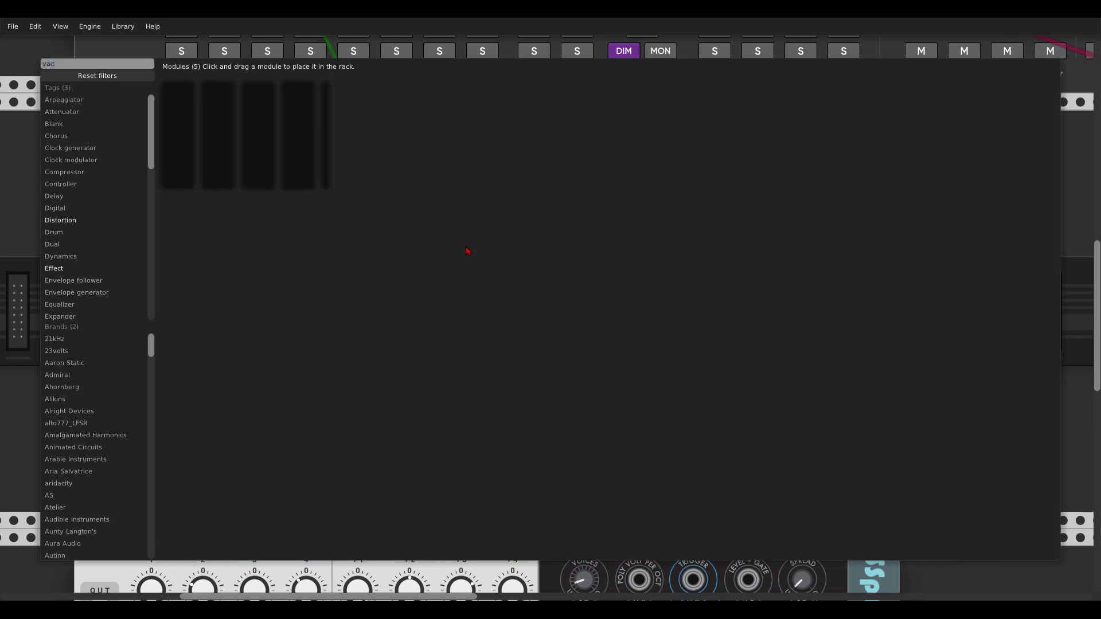
click(177, 100)
Step: Route Percussive Vibration's AUDIO output through Vacuumba to the mixer and raise Vacuumba's GAIN
drag(728, 475, 782, 488)
drag(799, 313, 799, 290)
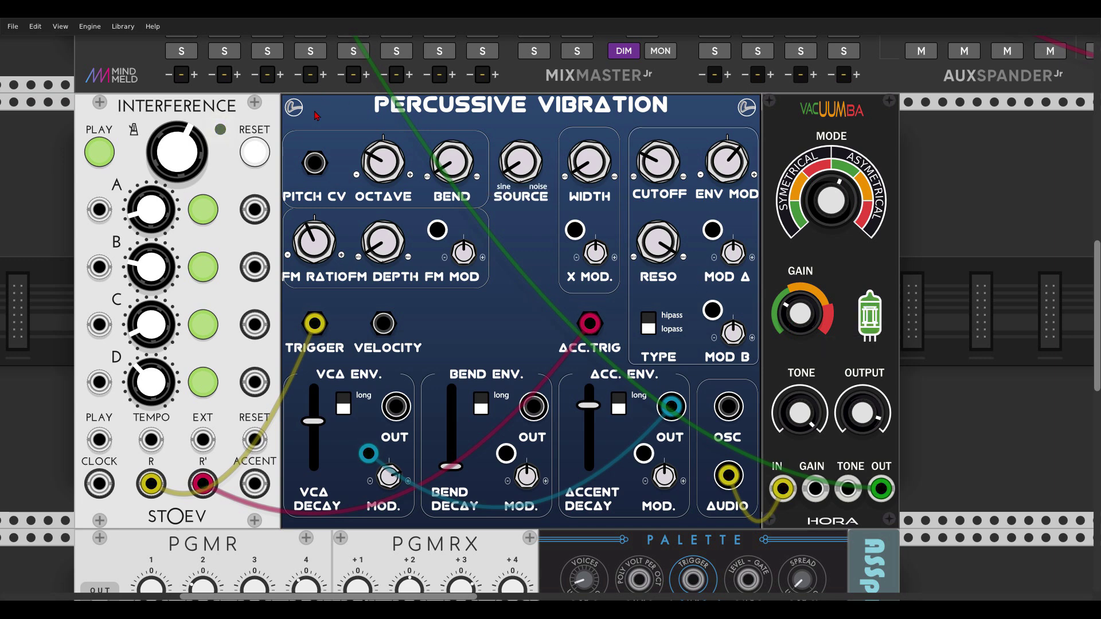
Step: Add a Bogaudio ADDR-SEQ beside Vacuumba and connect its CLOCK input to Interference's CLOCK output
right_click(946, 221)
text(addr)
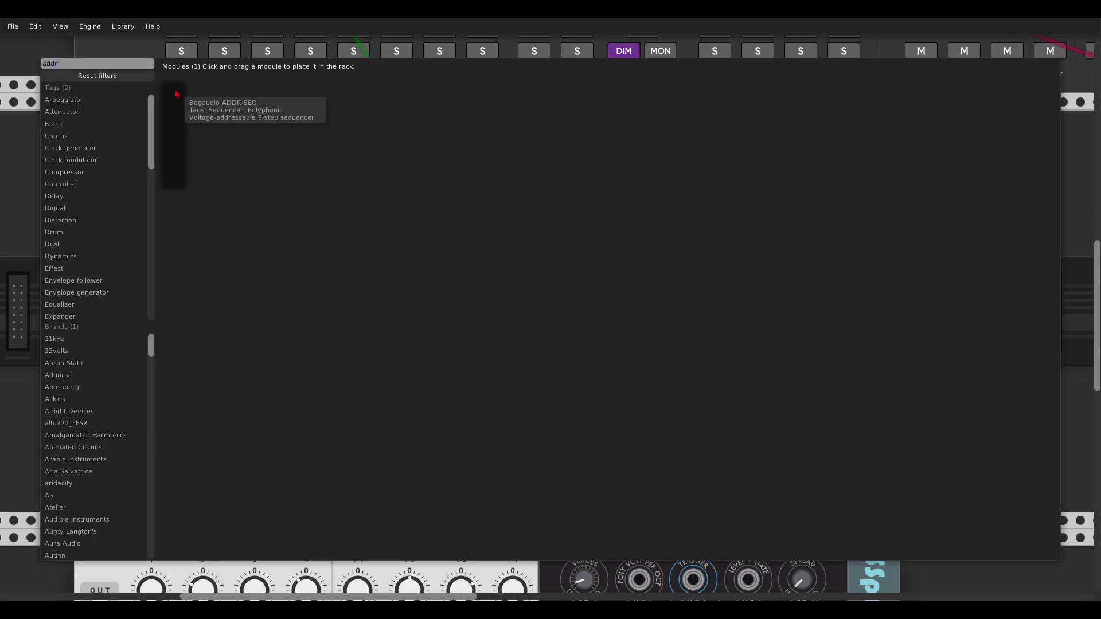
click(176, 94)
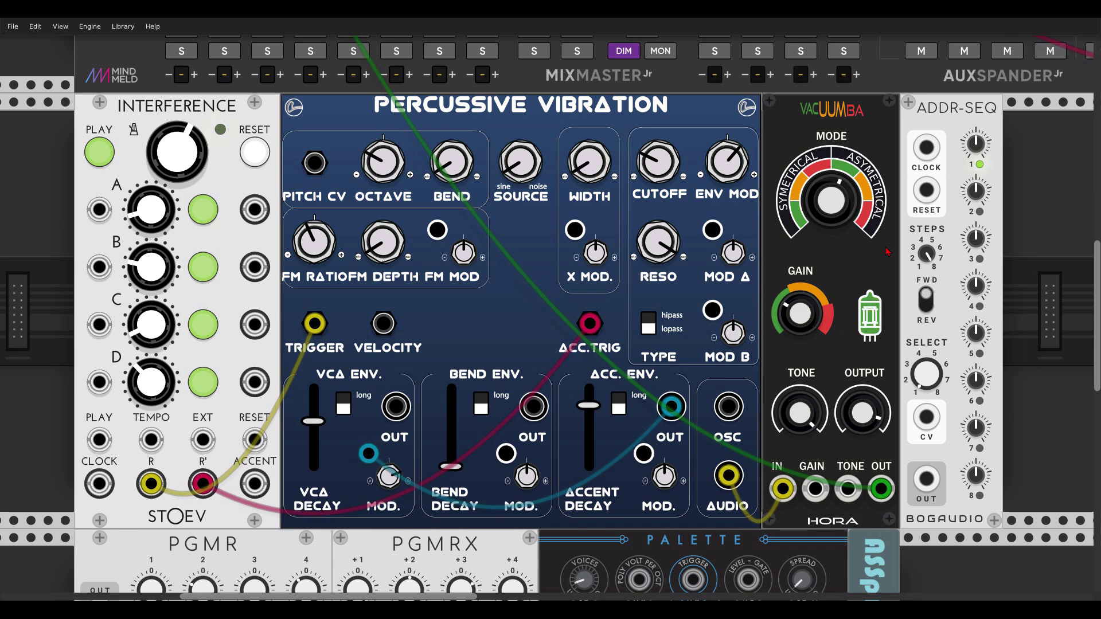
drag(927, 147, 100, 484)
Step: Randomize the ADDR-SEQ's step voltages and set its STEPS to 8
mouse_move(185, 150)
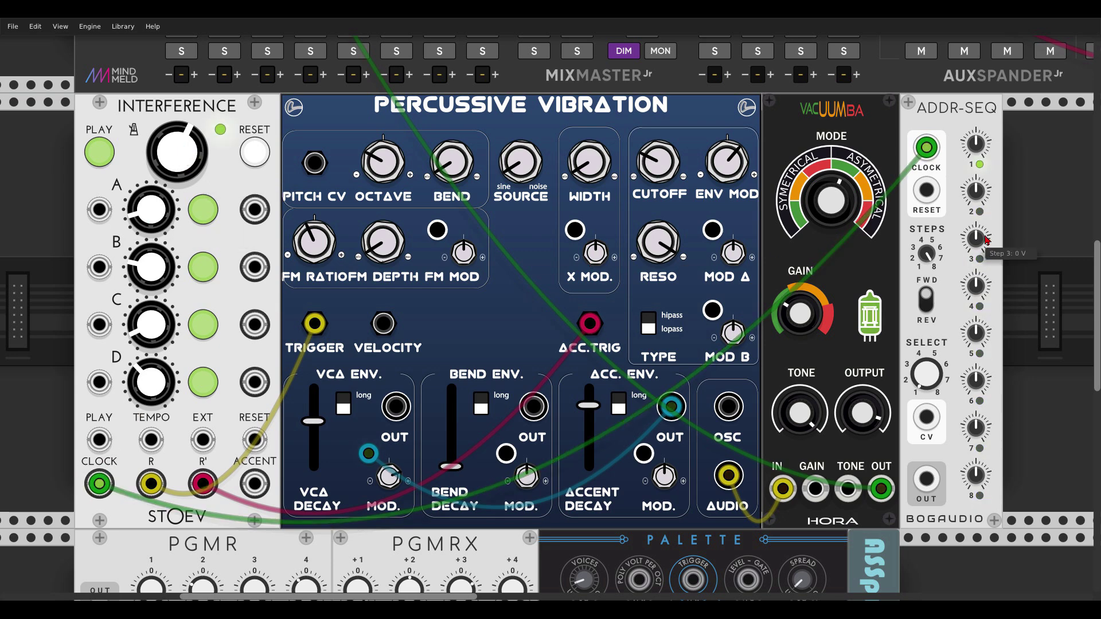
key(ctrl+r)
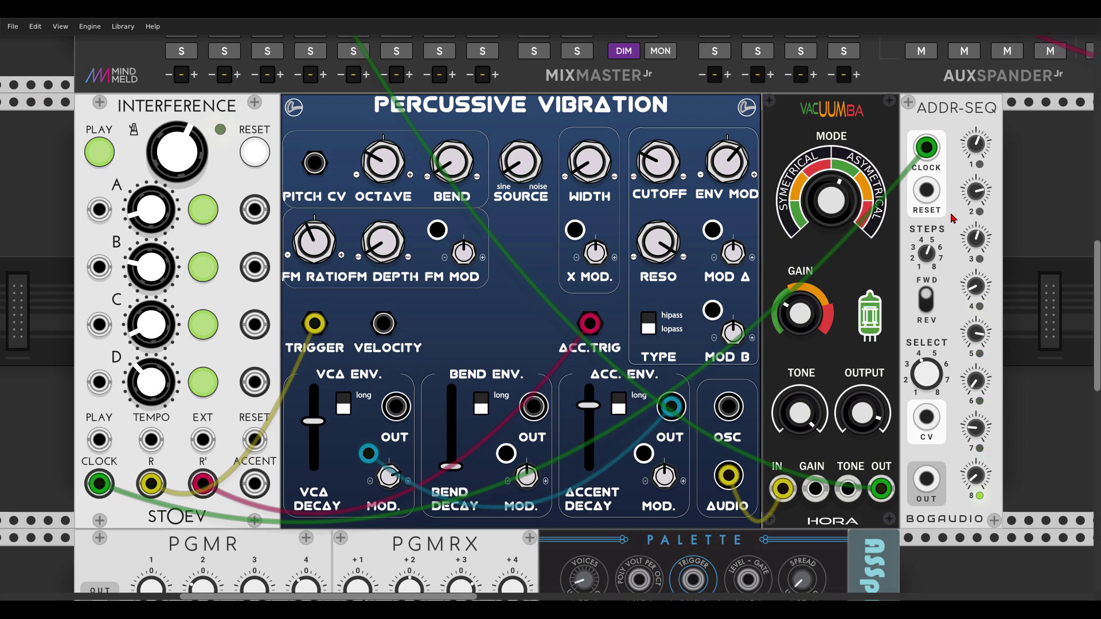
drag(931, 364, 931, 363)
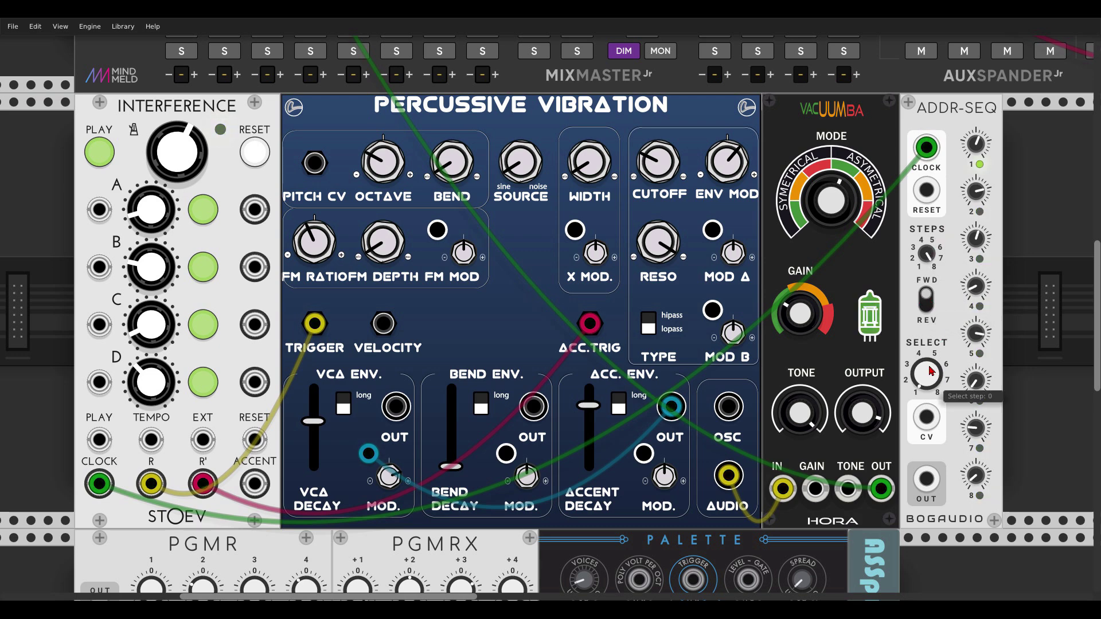
Step: Set the ADDR-SEQ's range to 0V-10V and patch its OUT to Vacuumba's GAIN input
right_click(950, 129)
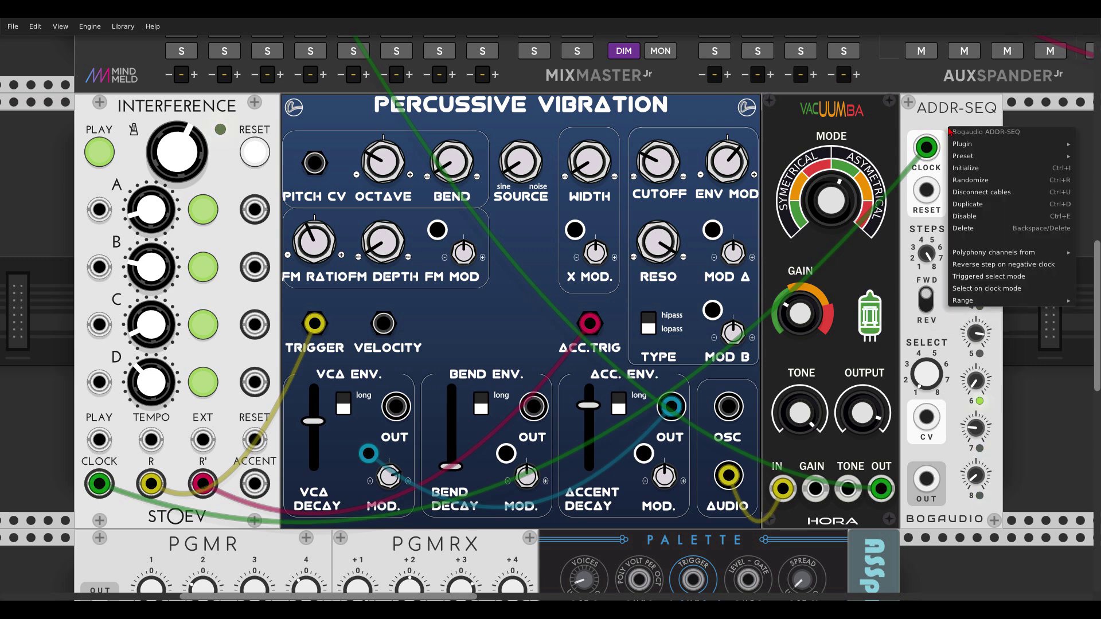
mouse_move(966, 303)
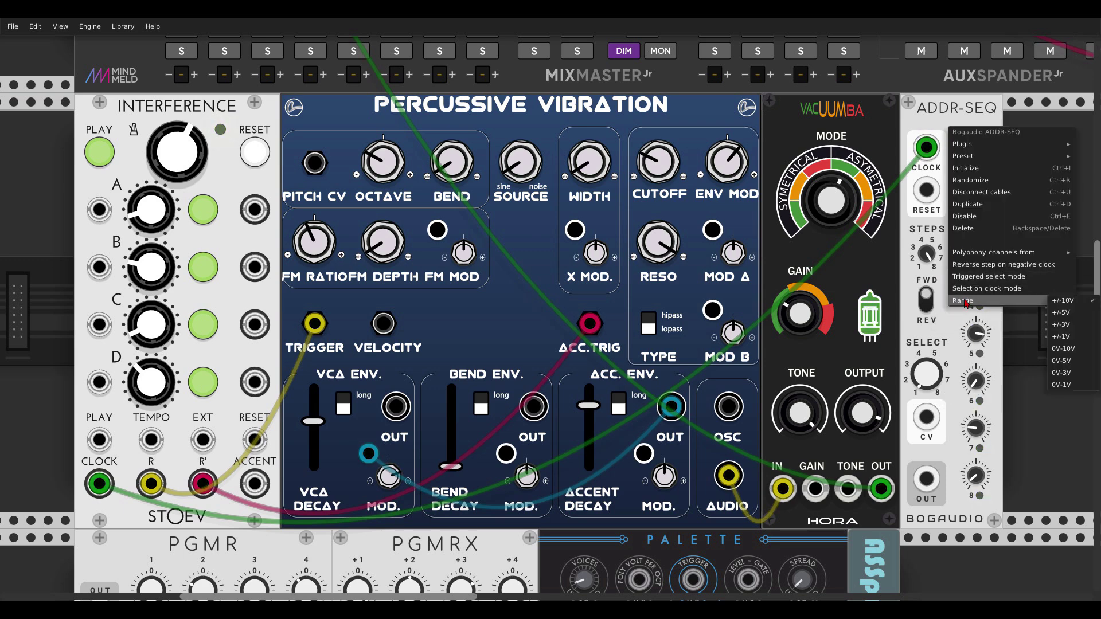
click(1060, 349)
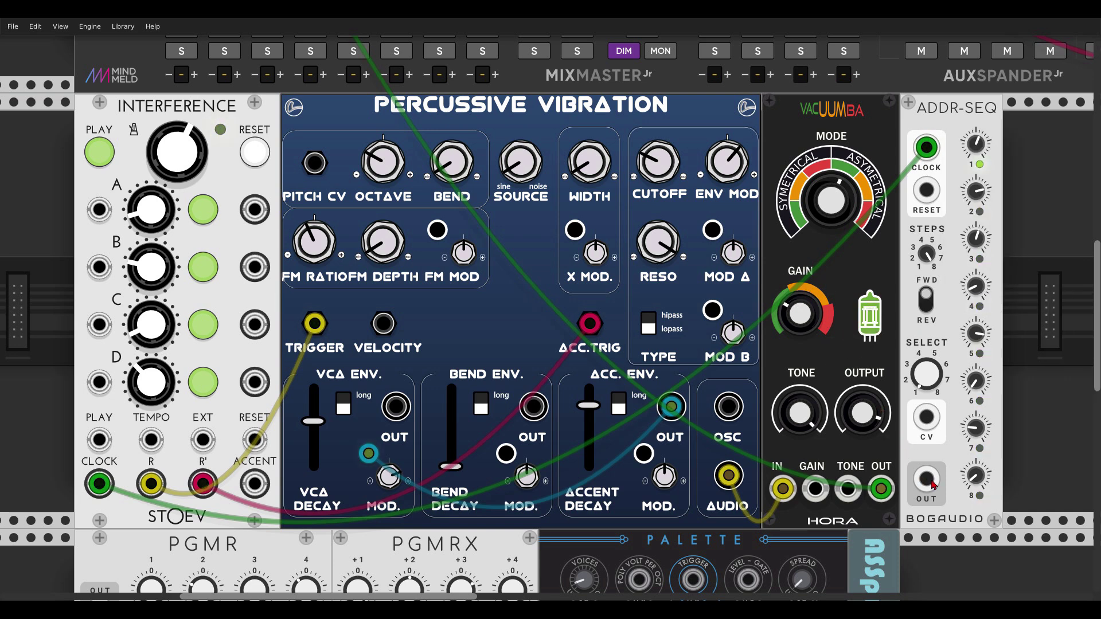
drag(931, 485, 814, 488)
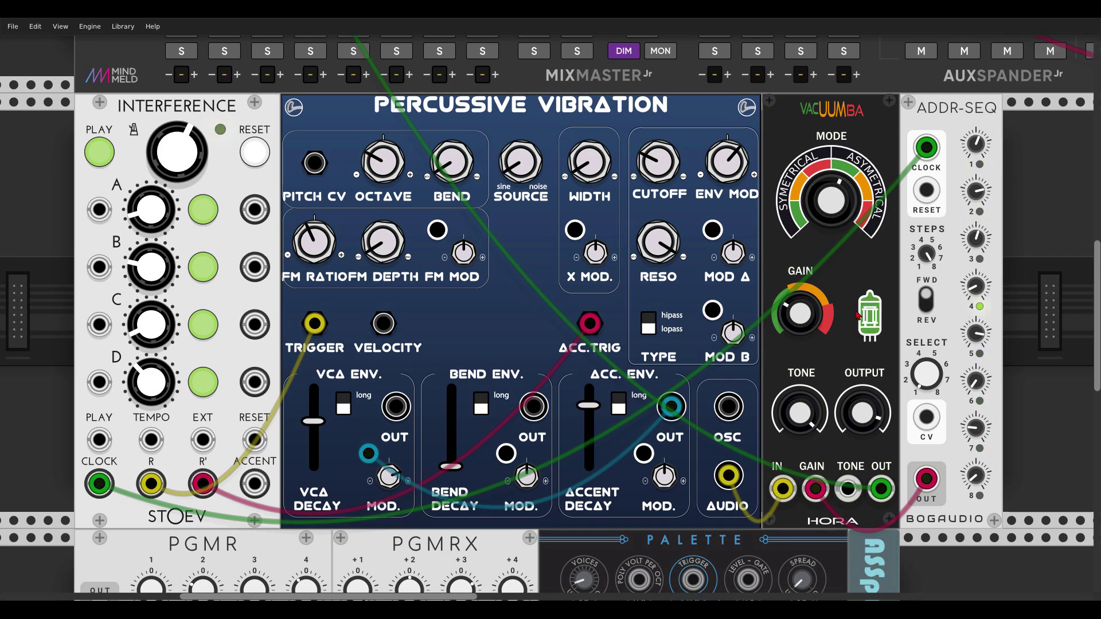
scroll(859, 315, up, 10)
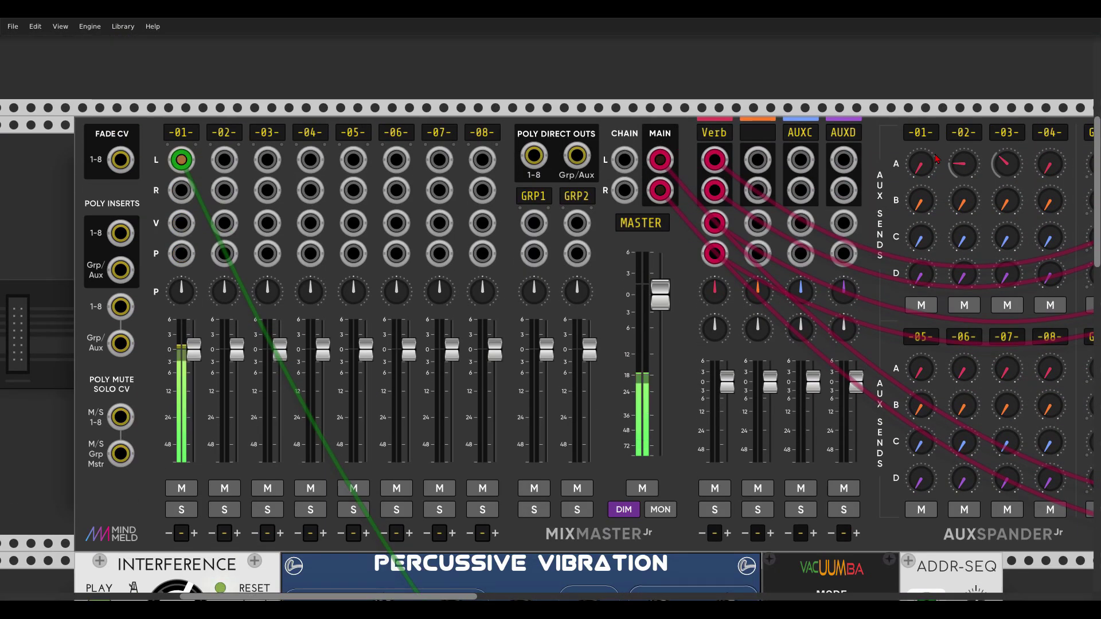
Step: Raise channel 1's Verb send on the AuxSpander to about -22.6 dB and leave Percussive Vibration's FM Depth at 0
drag(924, 163, 924, 154)
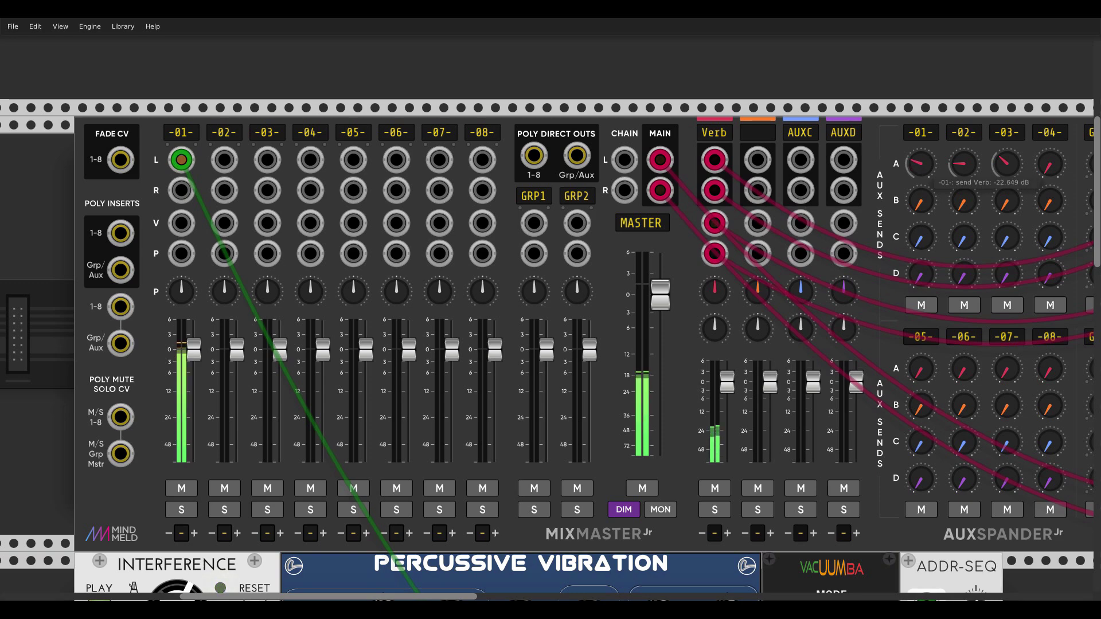
scroll(881, 227, down, 9)
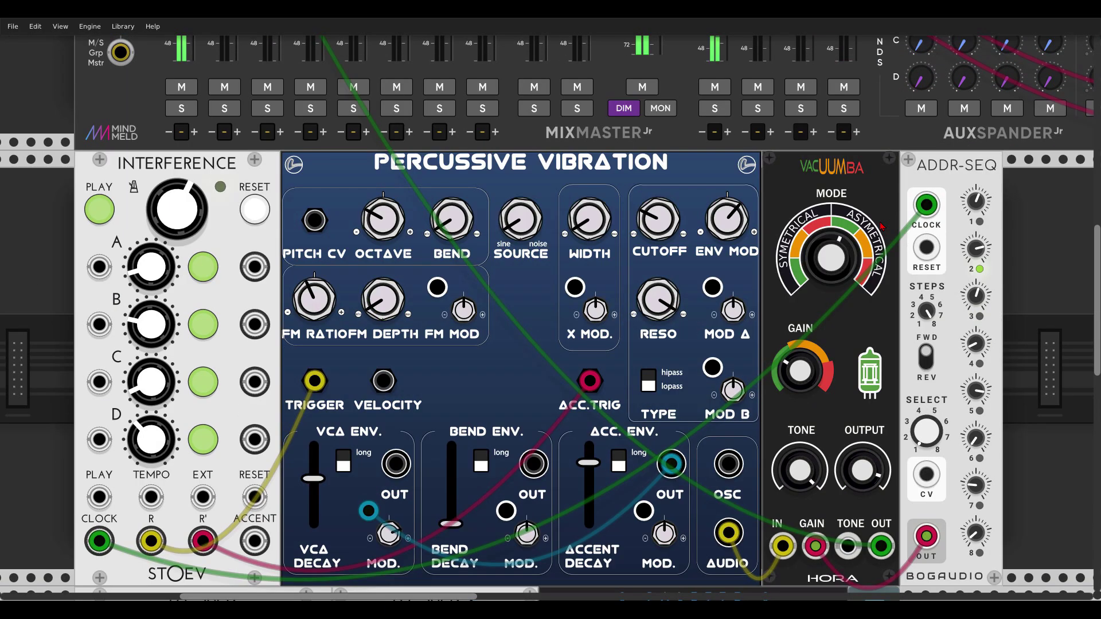
scroll(881, 227, down, 1)
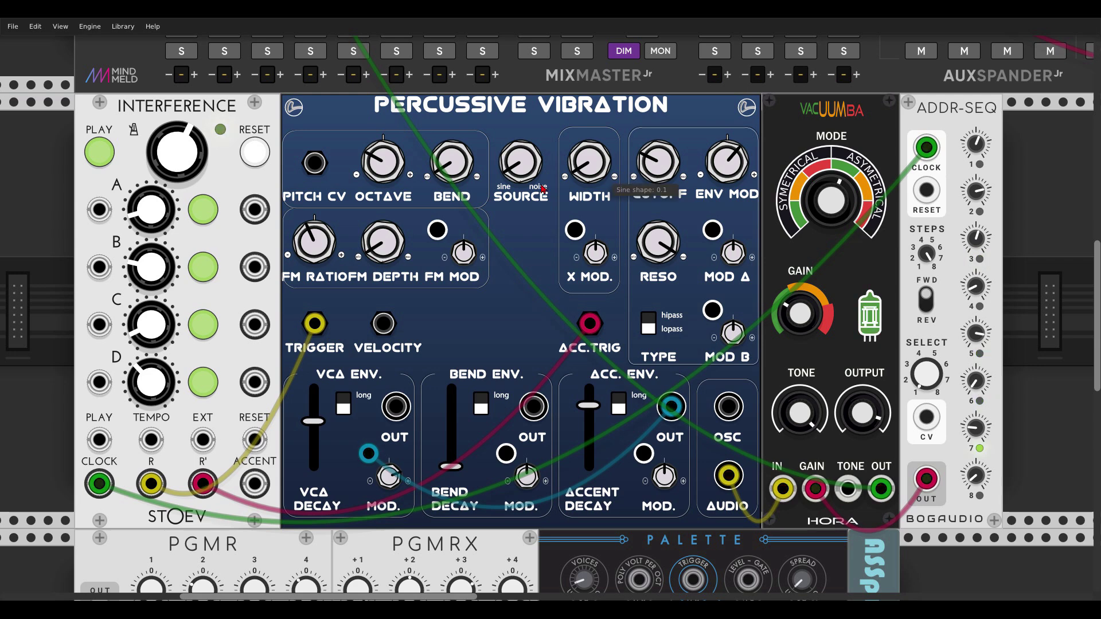
mouse_move(383, 241)
mouse_down()
mouse_move(383, 230)
mouse_move(382, 244)
mouse_up()
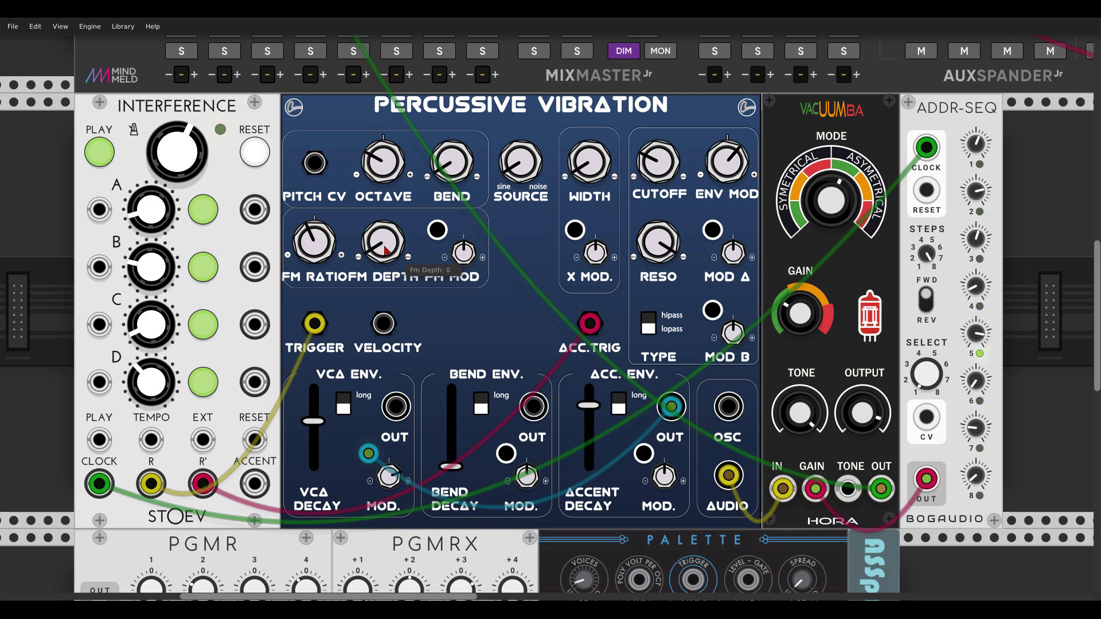
Step: Connect Interference's R' output to the Palette's TRIGGER input
scroll(496, 268, down, 10)
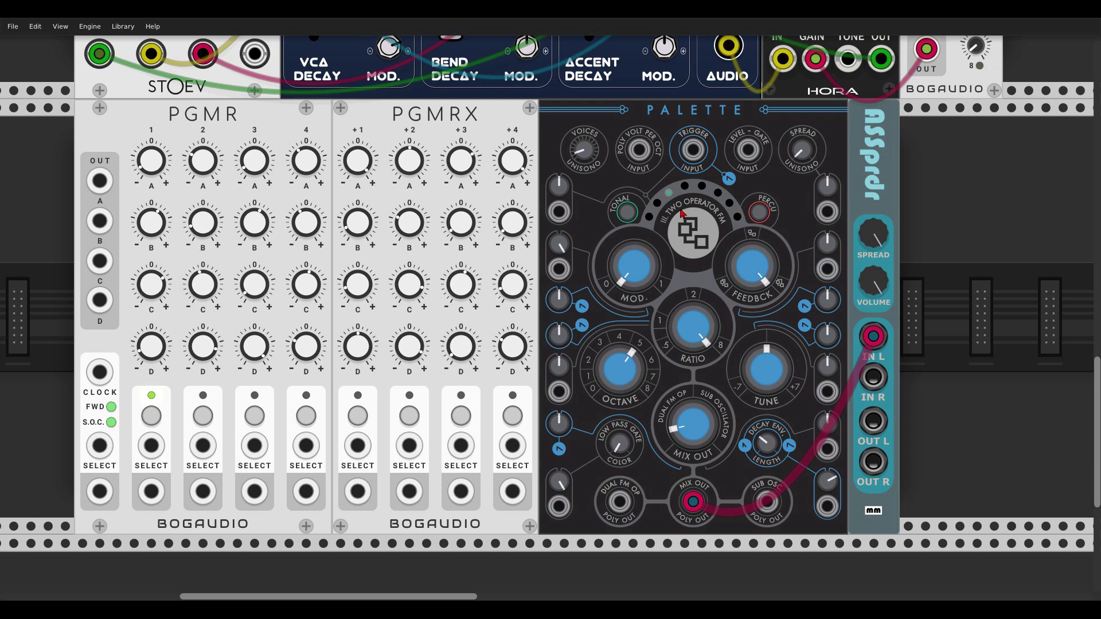
scroll(573, 195, up, 4)
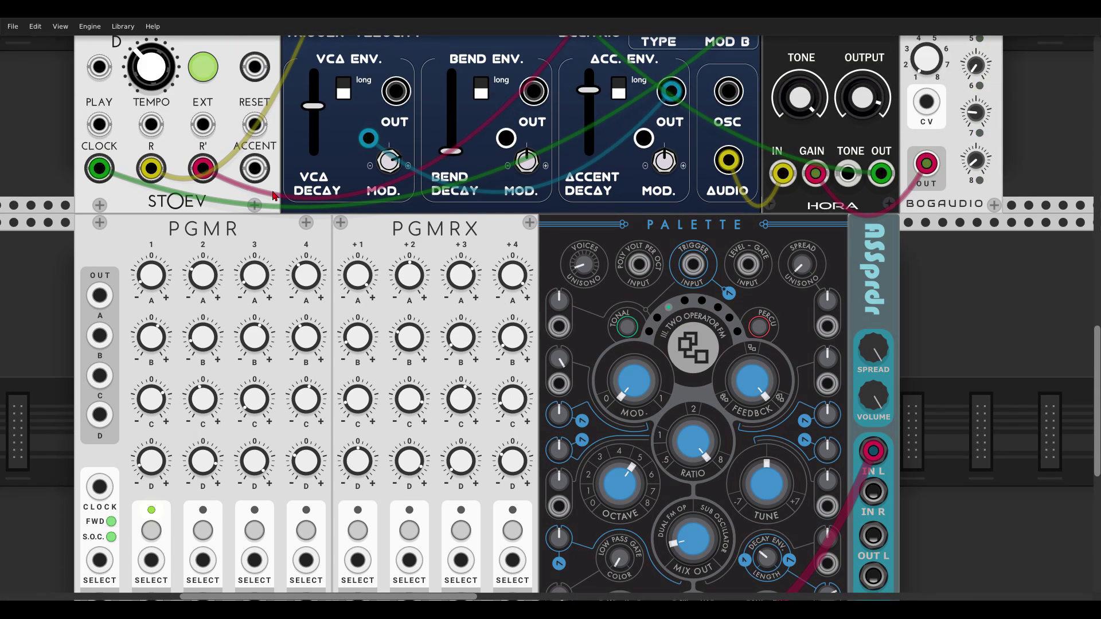
drag(693, 264, 203, 168)
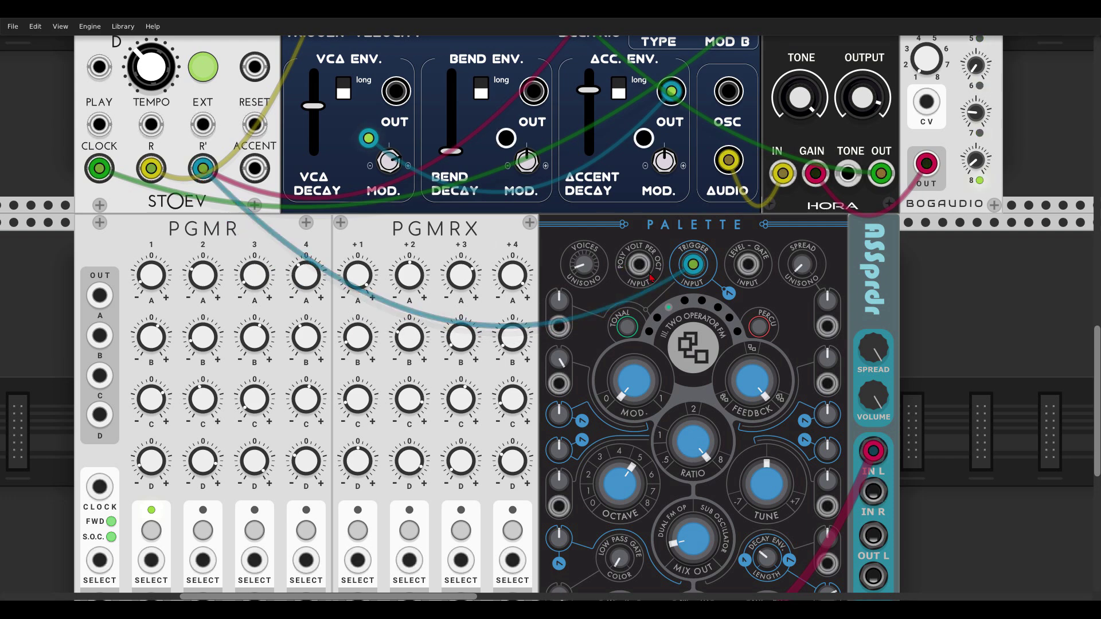
Step: Patch the ASSprdr's OUT L and OUT R to the MixMaster so the Palette voice reaches the mixer
scroll(861, 401, down, 3)
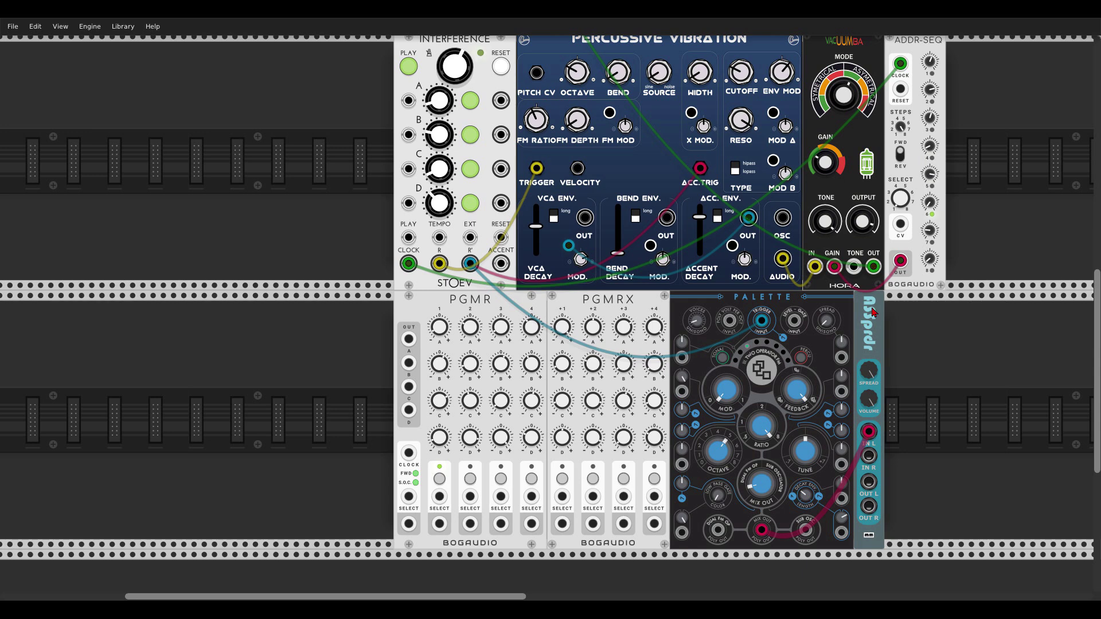
scroll(878, 322, up, 5)
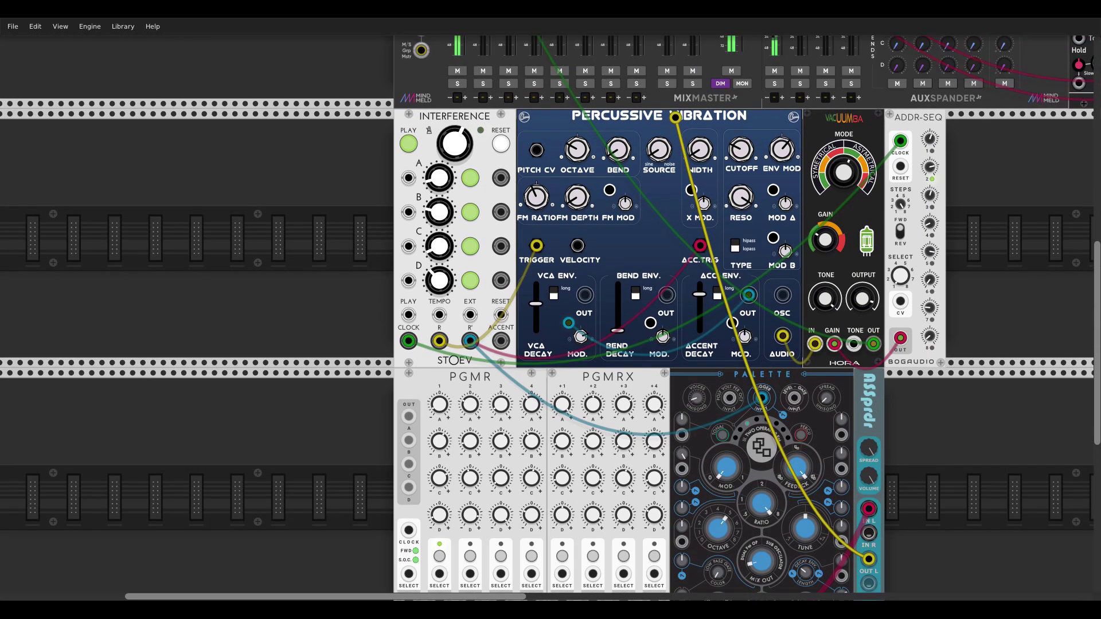
drag(675, 273, 868, 489)
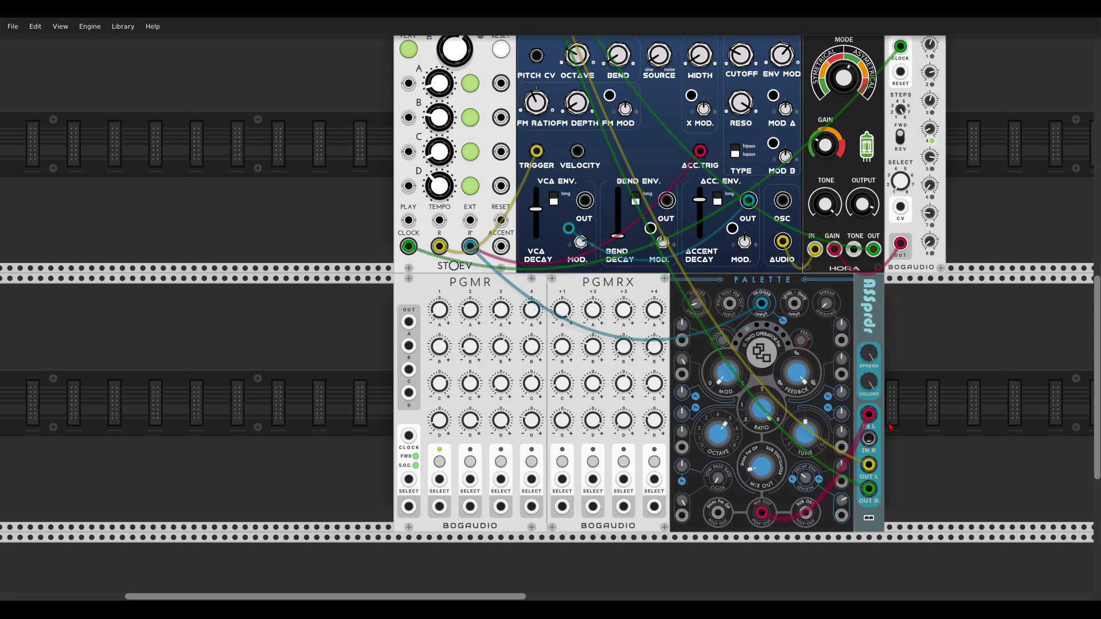
scroll(890, 427, down, 1)
ctrl+scroll(891, 427, up, 3)
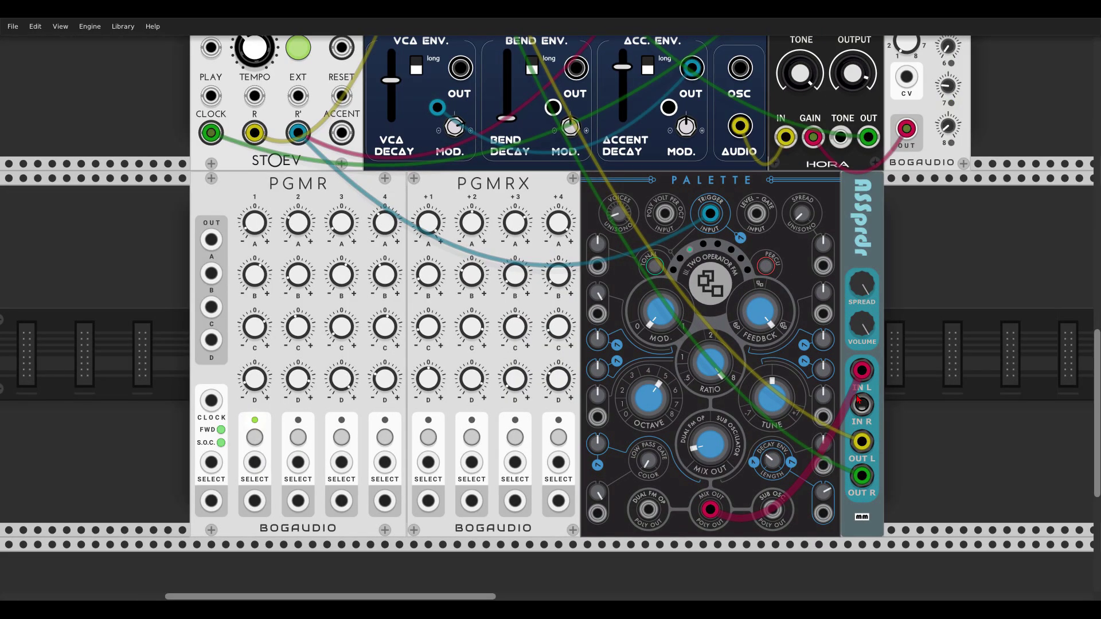
mouse_move(614, 215)
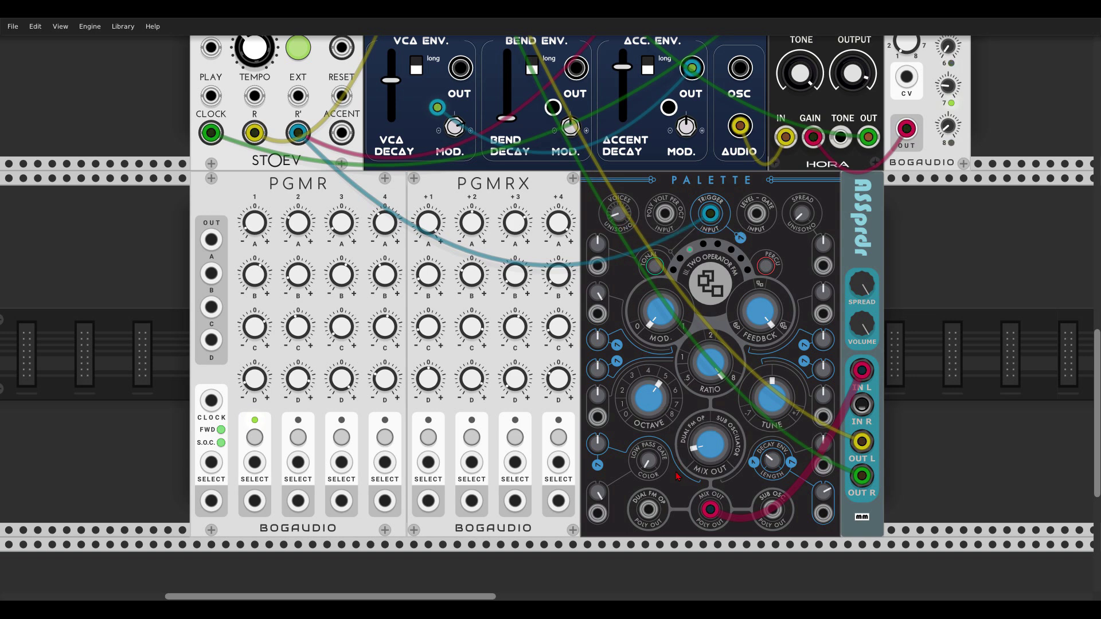
drag(659, 312, 659, 330)
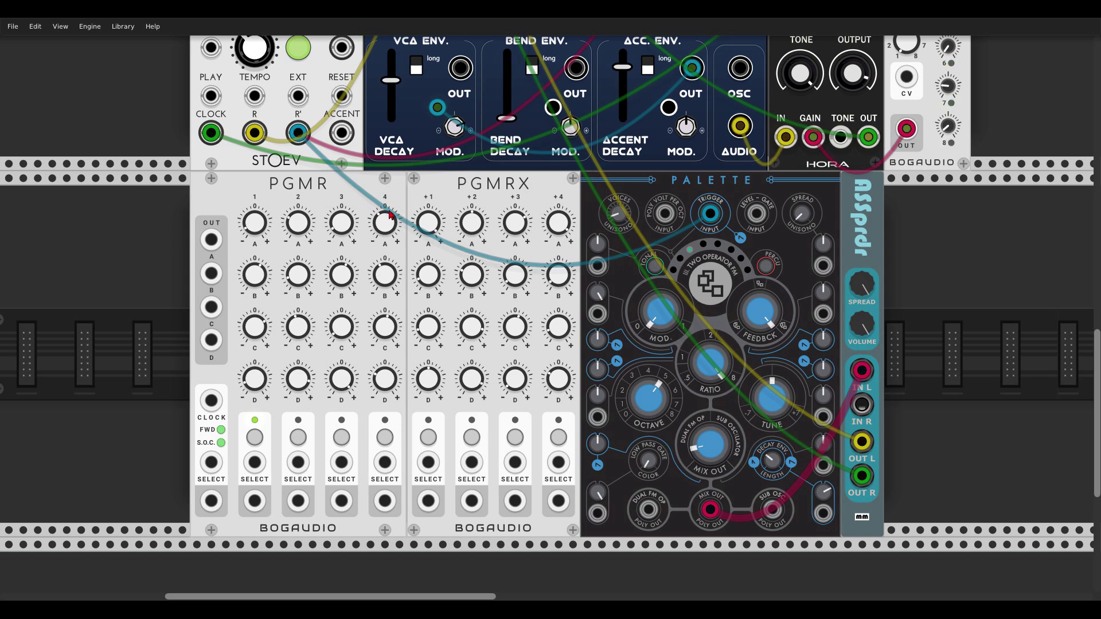
Step: Connect Interference's CLOCK to PGMR's CLOCK input and its A, B, C and D outputs to SELECT inputs 3, +2, +1 and +4
drag(211, 400, 212, 135)
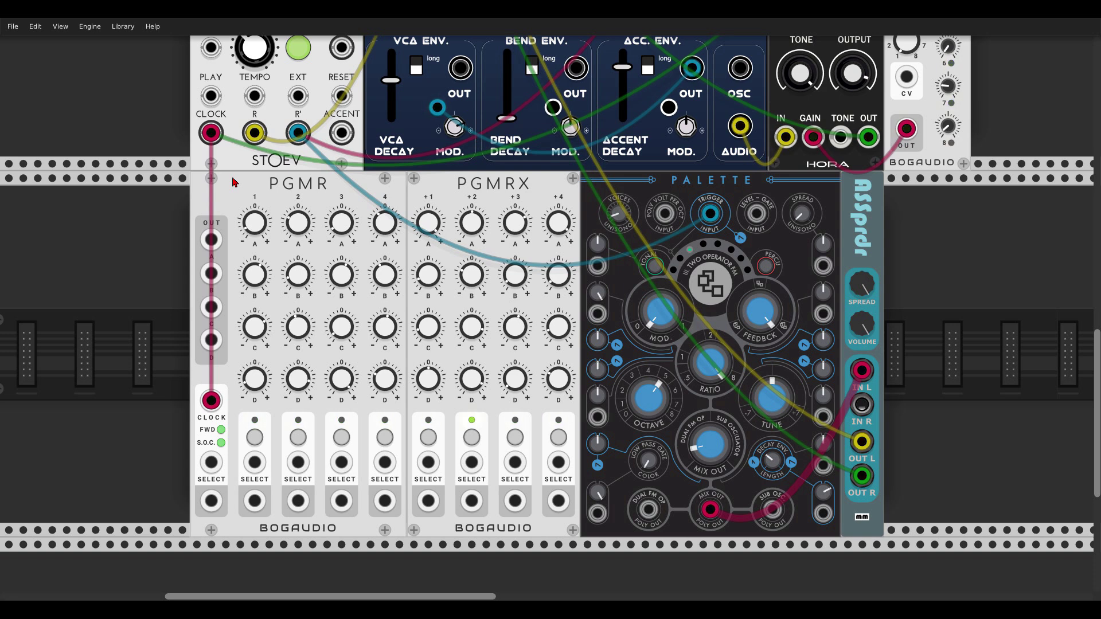
scroll(358, 391, up, 5)
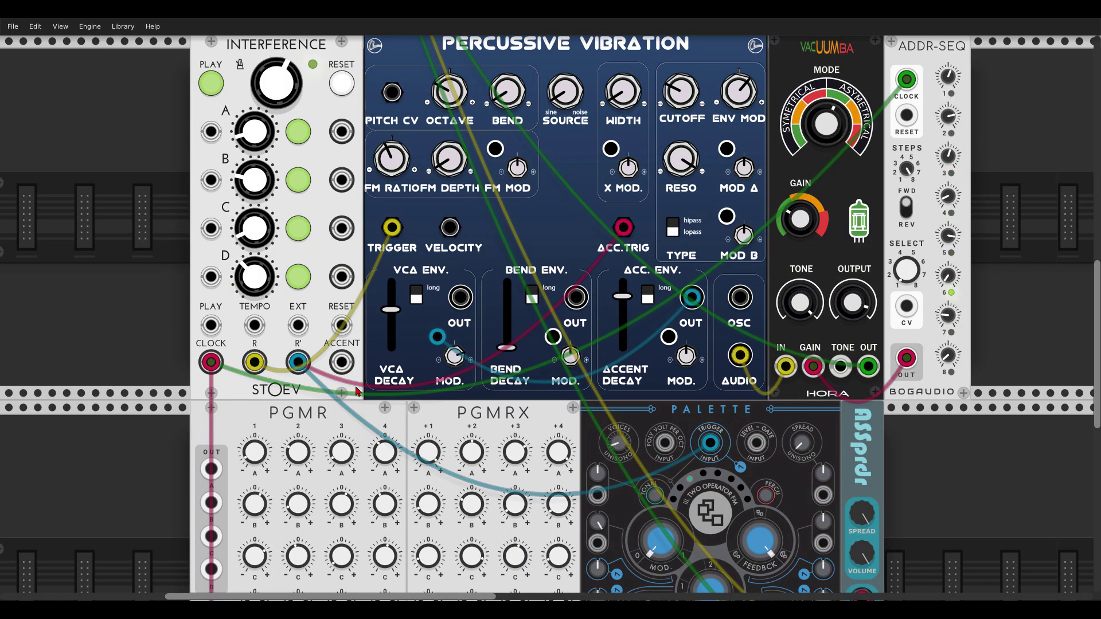
drag(342, 131, 345, 174)
scroll(344, 174, down, 2)
drag(384, 513, 255, 514)
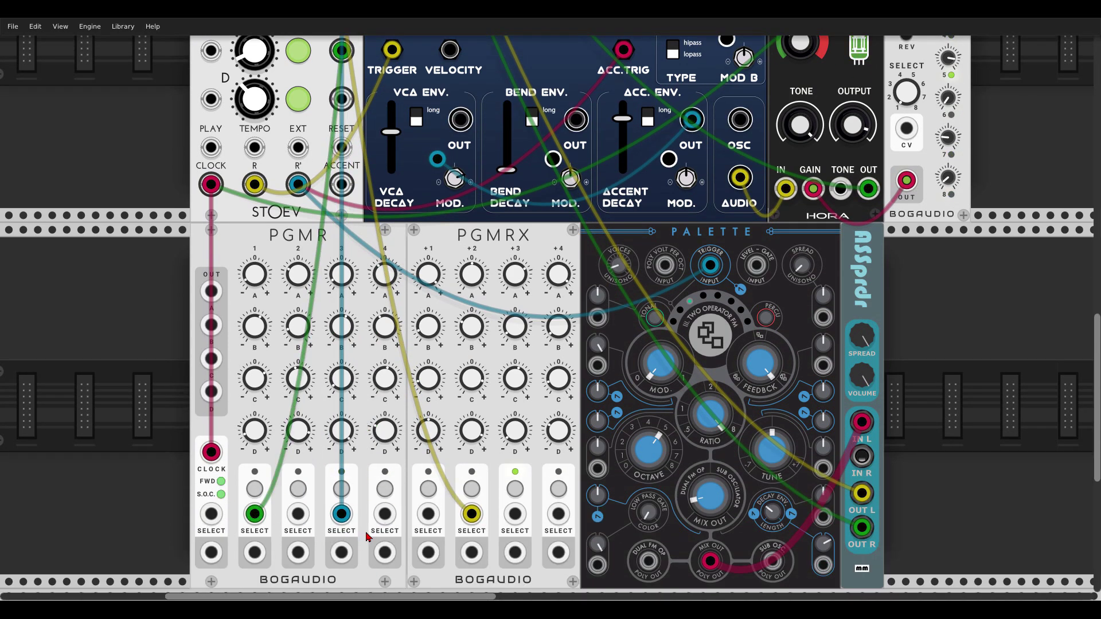
drag(259, 523, 428, 513)
drag(557, 514, 343, 99)
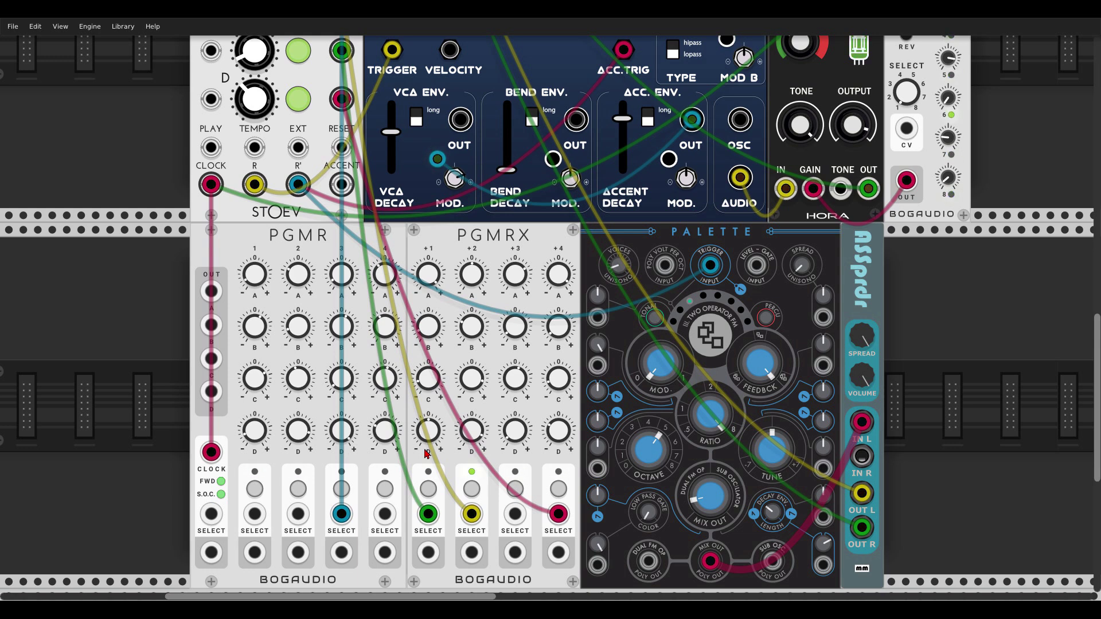
Step: Patch PGMR outputs A, B and C to the Palette's Decay, low pass gate Color and Timbre CV inputs, with Timbre CV at 0.637
scroll(479, 249, down, 1)
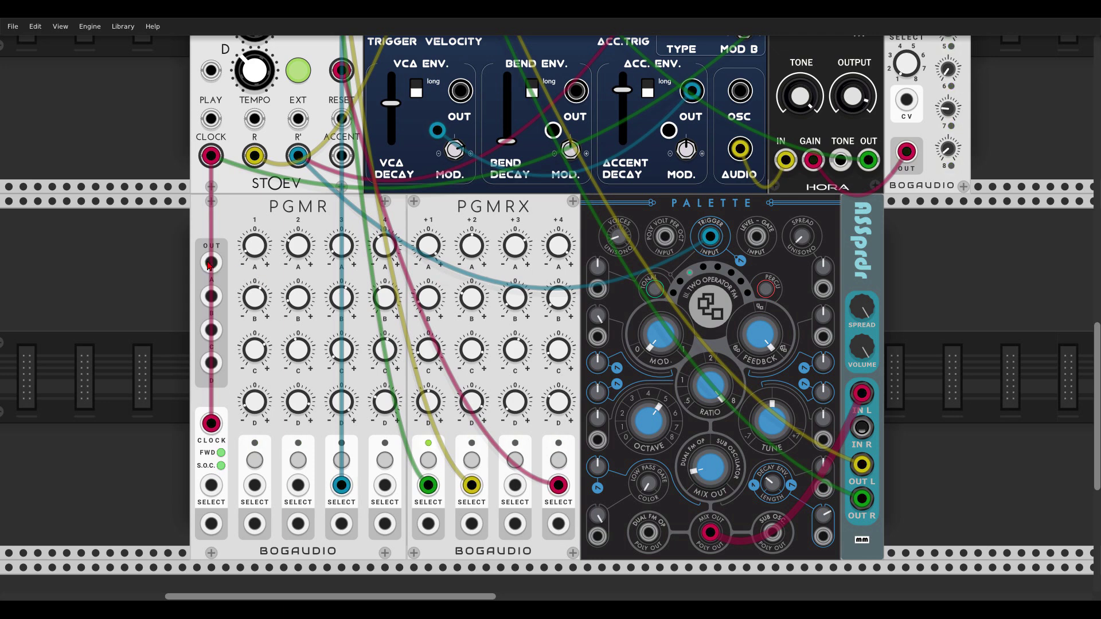
drag(210, 262, 789, 488)
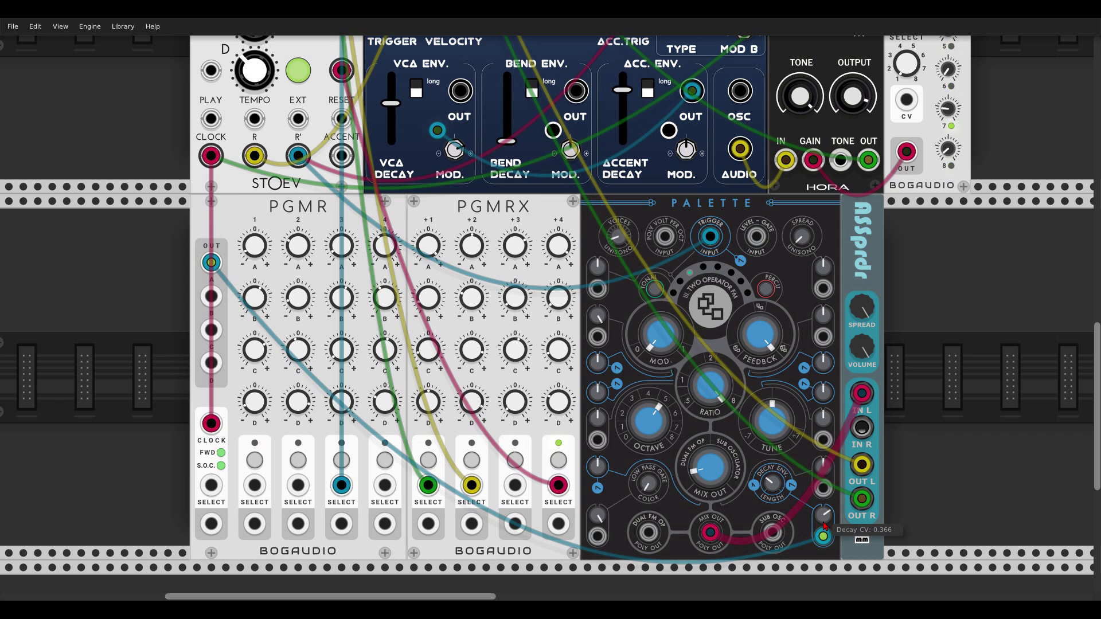
drag(211, 297, 597, 536)
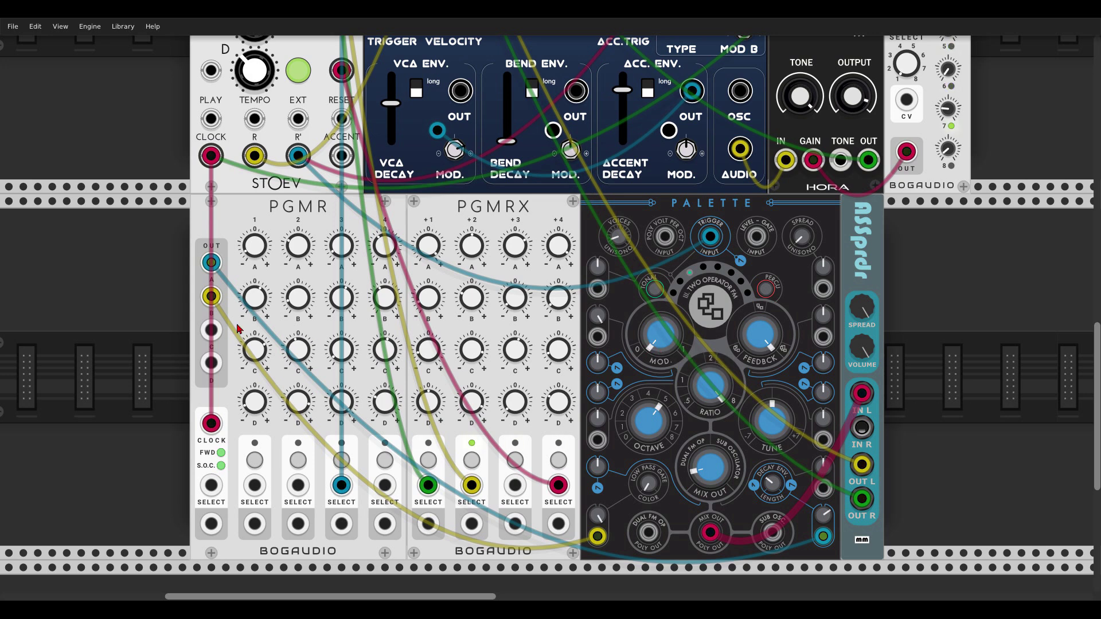
drag(214, 331, 602, 317)
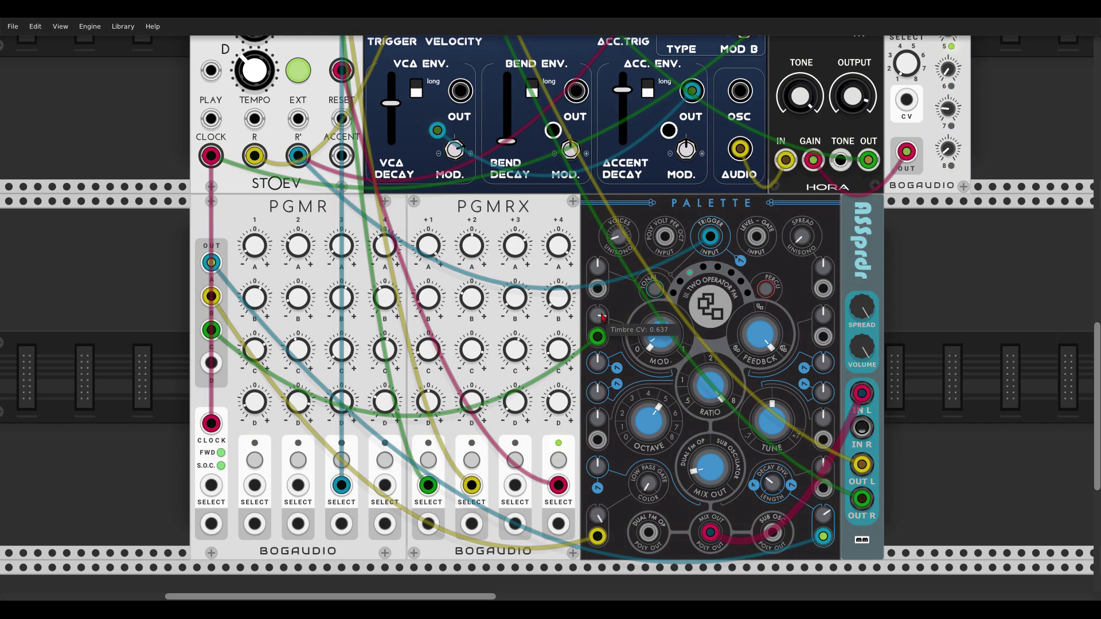
scroll(602, 317, up, 5)
drag(449, 181, 449, 182)
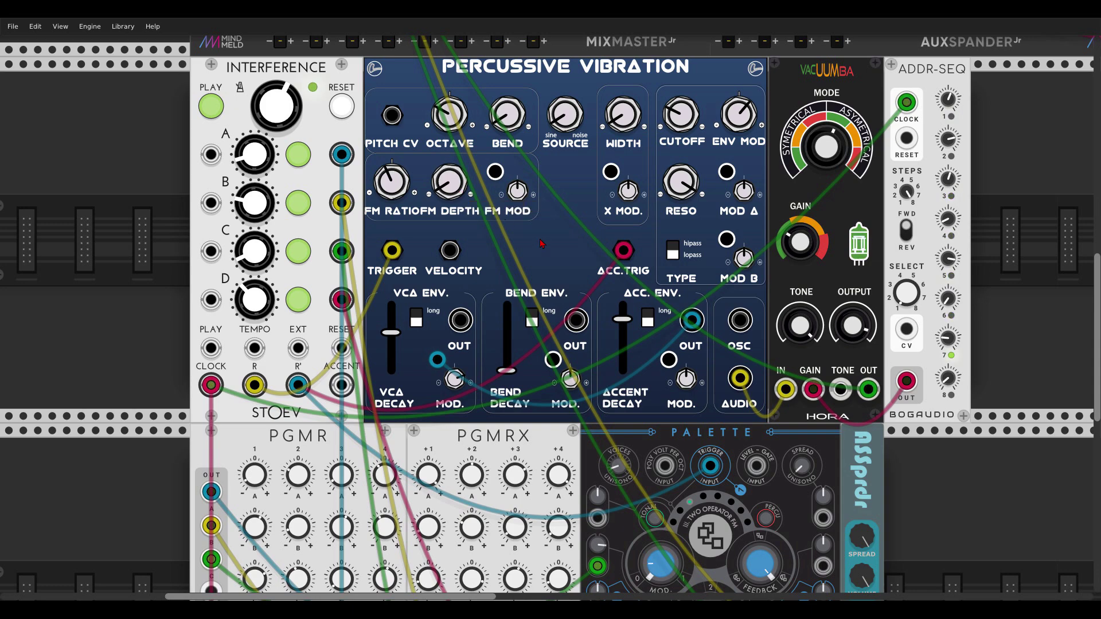
scroll(542, 246, down, 5)
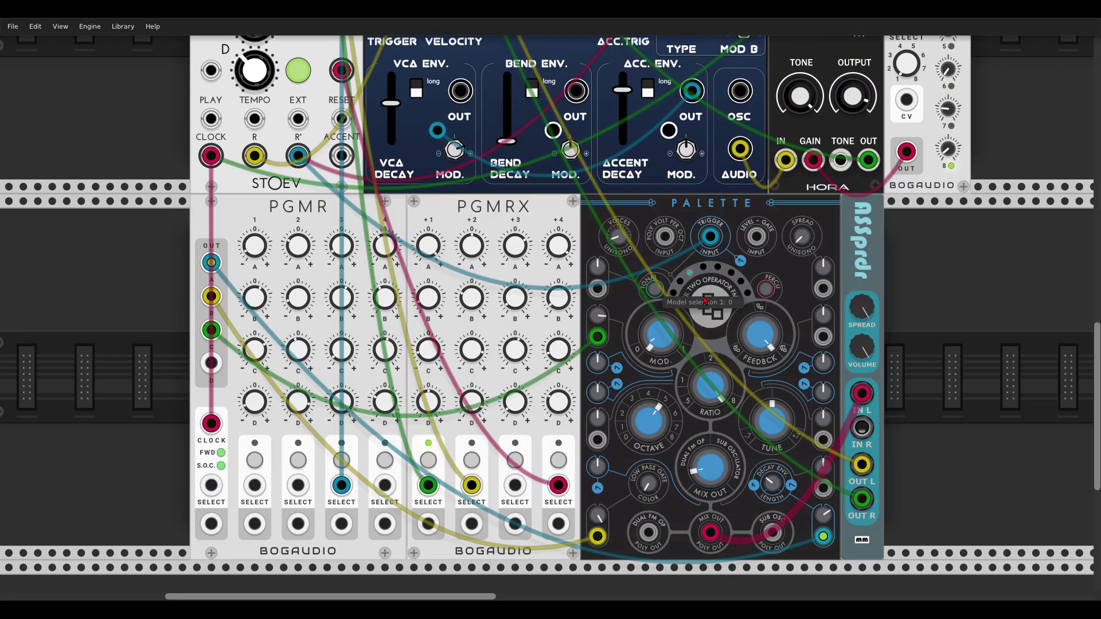
Step: Add a Chronoblob2 delay beside the ASSprdr and connect its SYNC input to Interference's CLOCK output
right_click(916, 339)
text(blob)
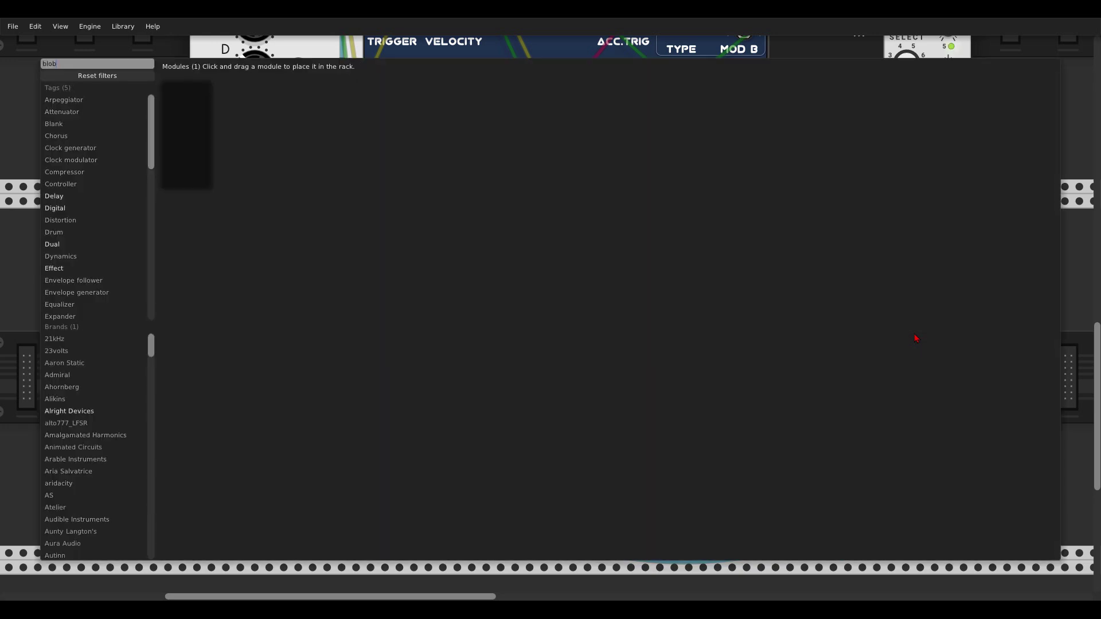
click(194, 94)
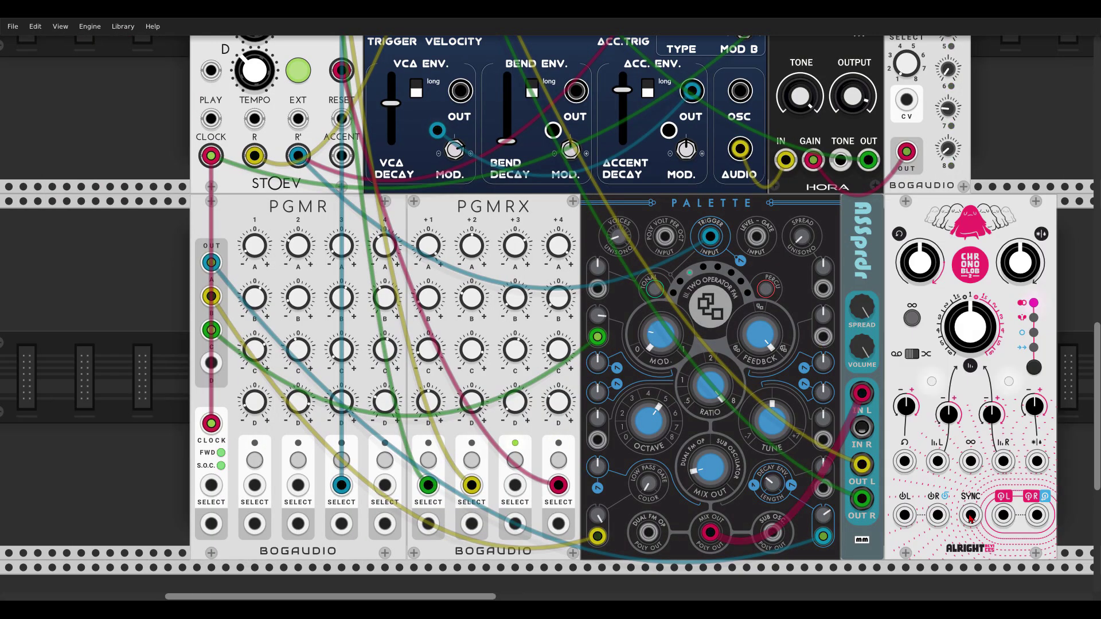
drag(971, 519, 211, 155)
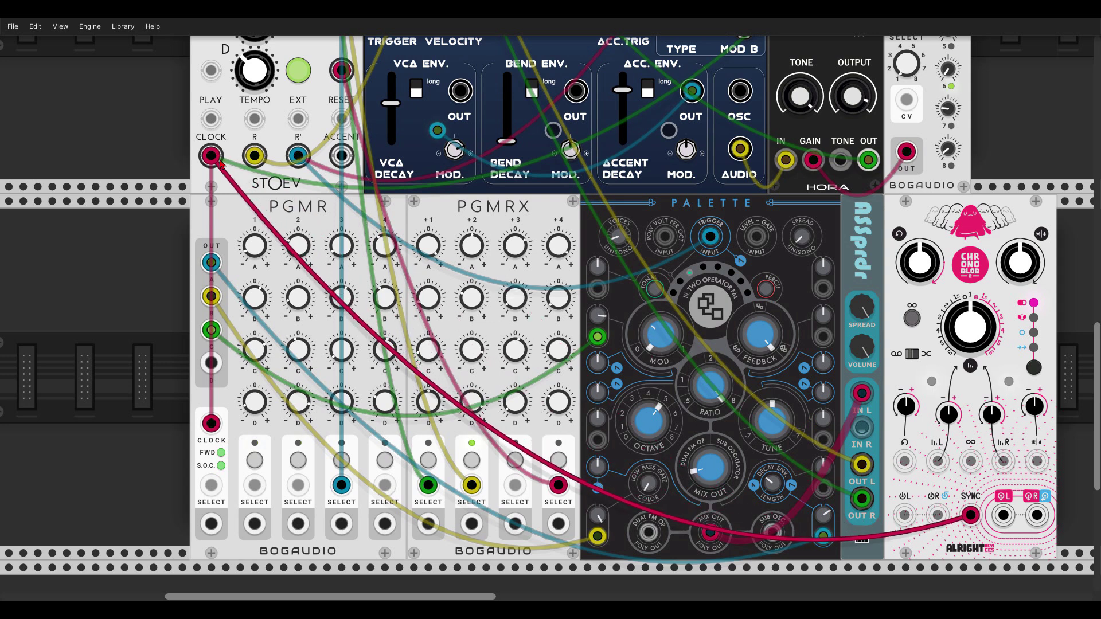
Step: Adjust the Chronoblob2's delay time and dry/wet mix, and set its Feedback to about 49.5%
click(910, 354)
drag(992, 414, 991, 403)
drag(969, 330, 969, 318)
drag(1020, 265, 1019, 278)
drag(919, 263, 918, 260)
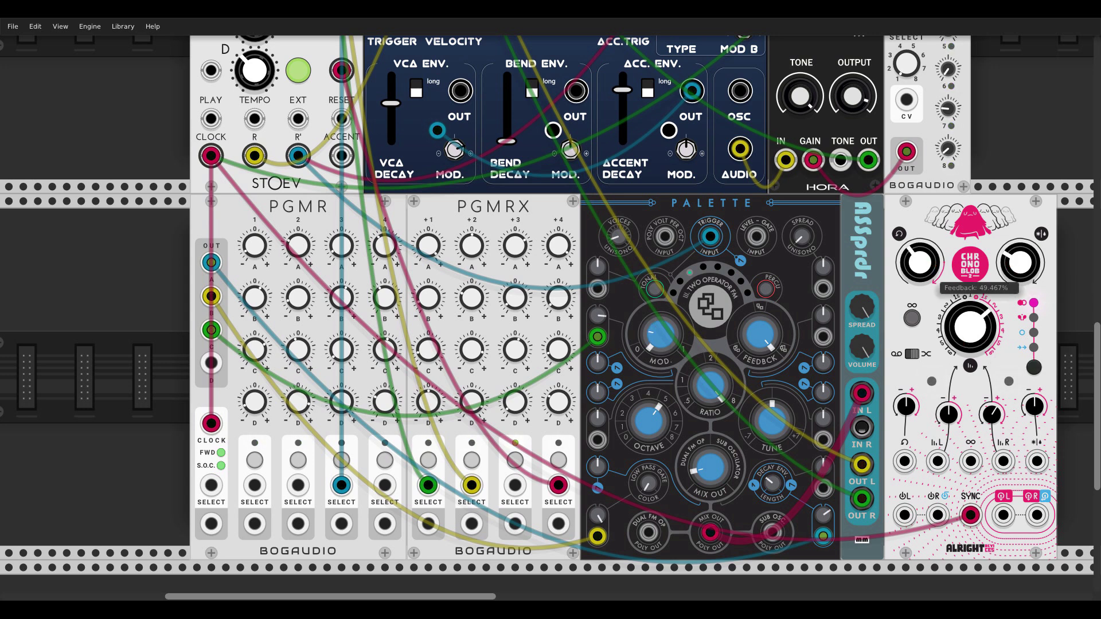
Step: Insert the Chronoblob2 between the ASSprdr's stereo outputs and the mixer, using its left and right inputs and outputs
drag(860, 464, 1003, 515)
drag(861, 499, 1036, 515)
drag(861, 464, 937, 515)
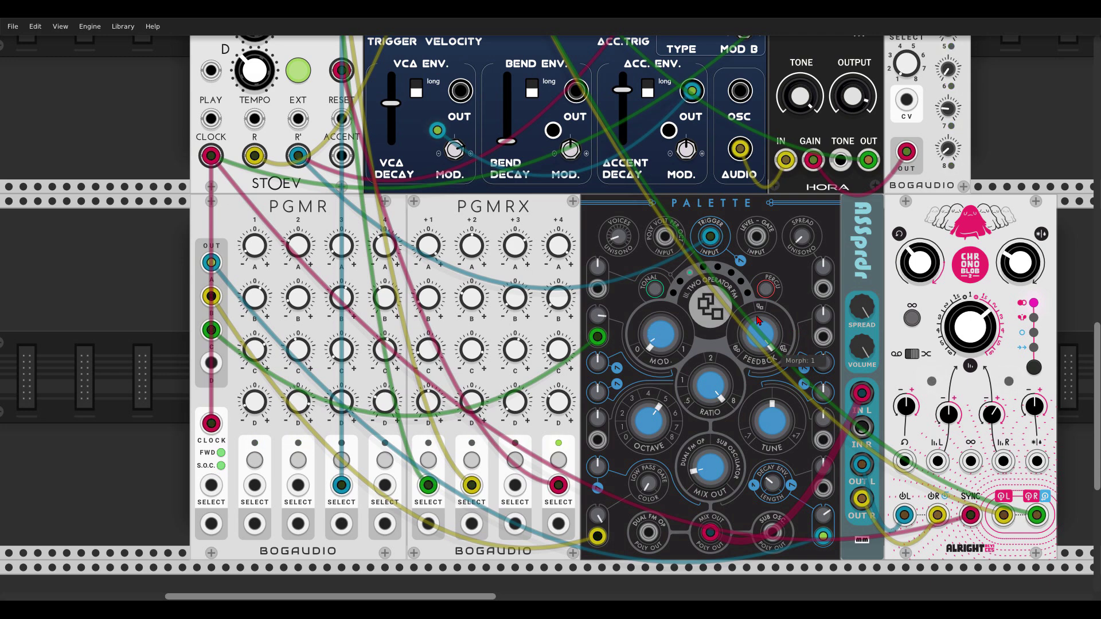
Step: Add a Bogaudio S&H beside Interference and connect its upper GATE input to Interference's ACCENT output
scroll(423, 174, up, 5)
mouse_move(451, 194)
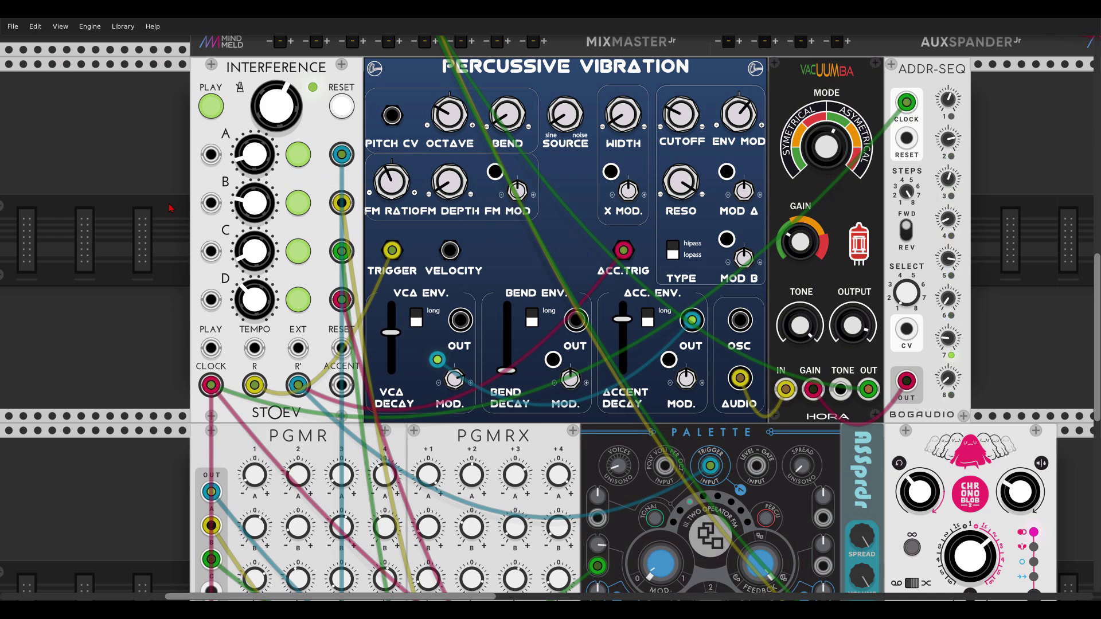
key(Return)
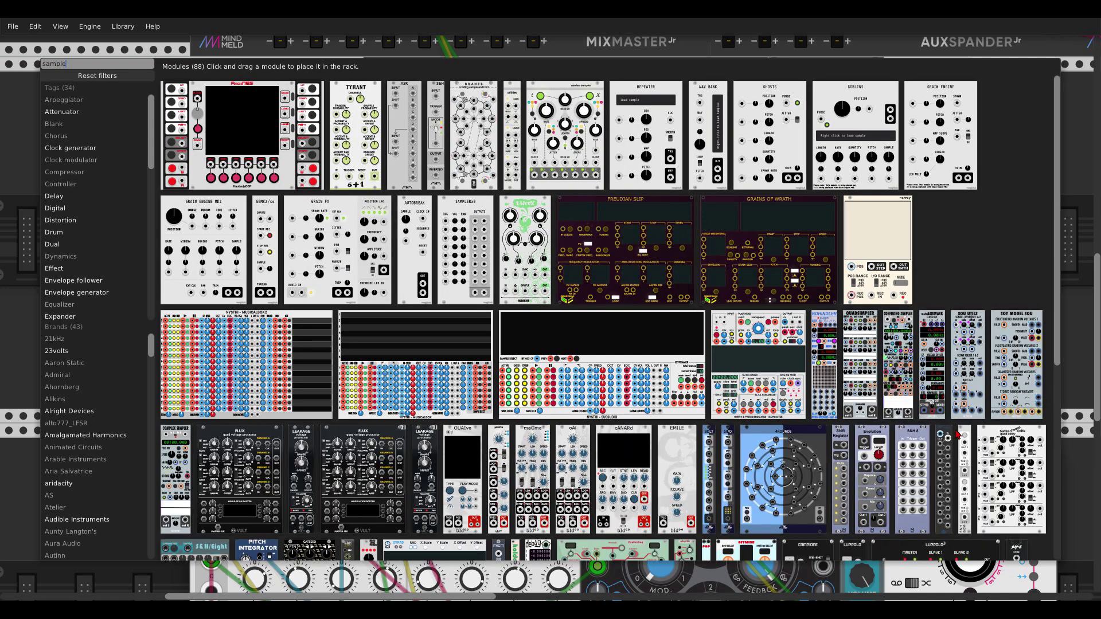
key(Escape)
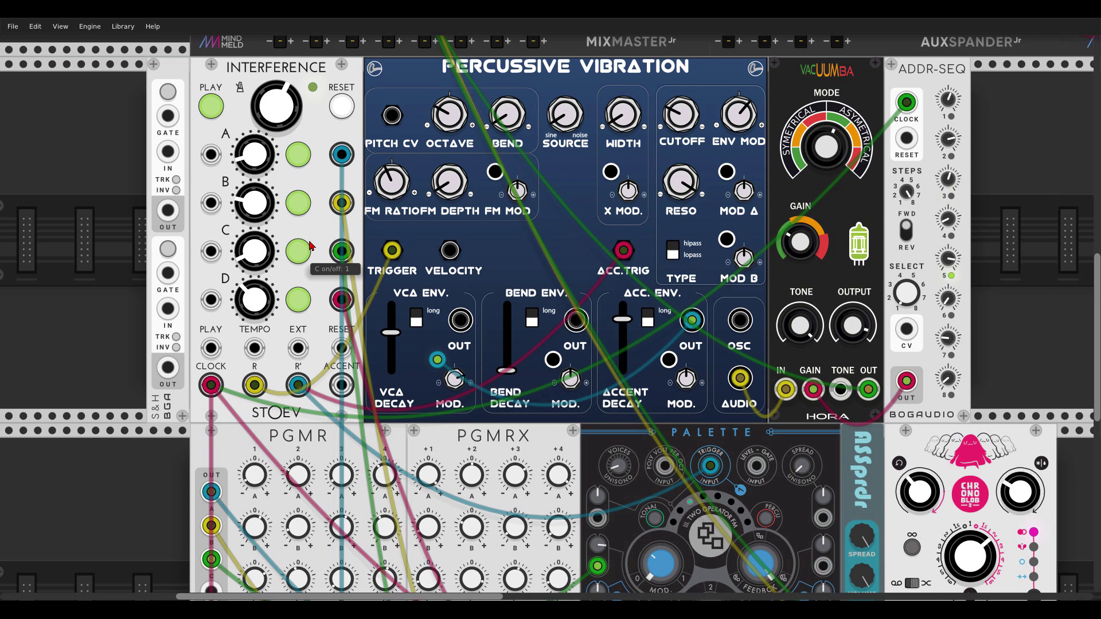
drag(172, 122, 342, 381)
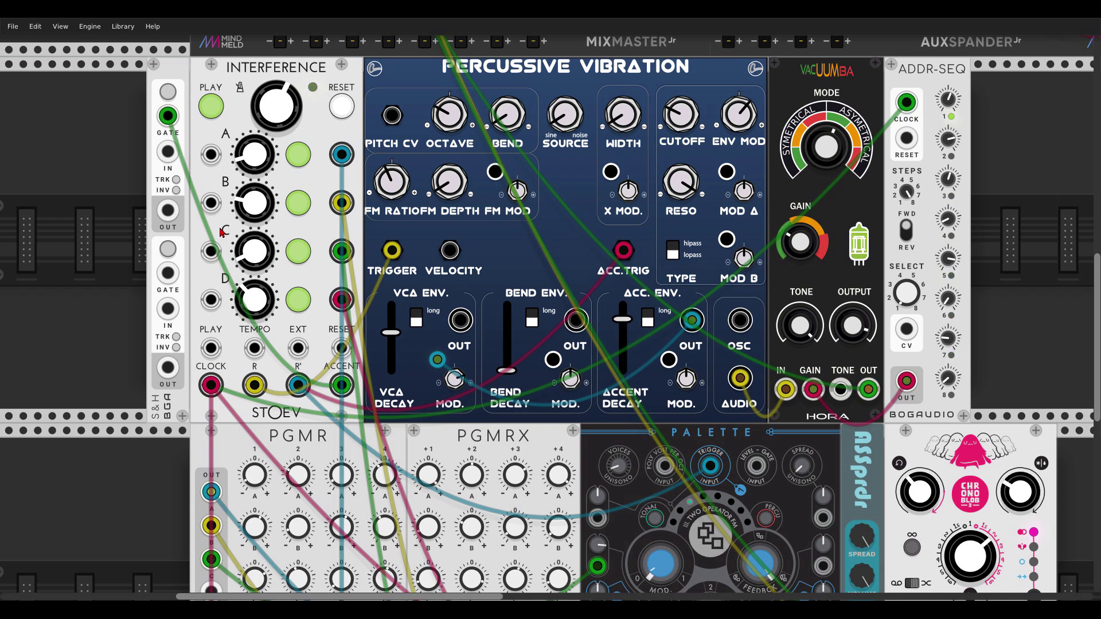
Step: Set the S&H's normal range to +/-10V and patch its two outputs to Interference's B and D inputs
right_click(168, 74)
mouse_move(229, 209)
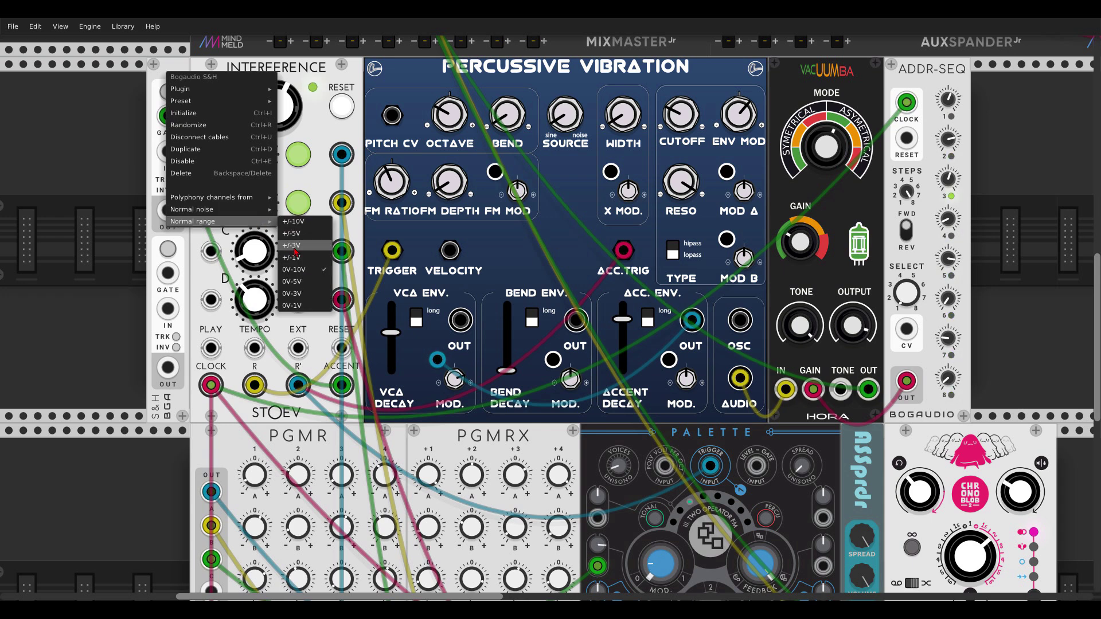
click(292, 223)
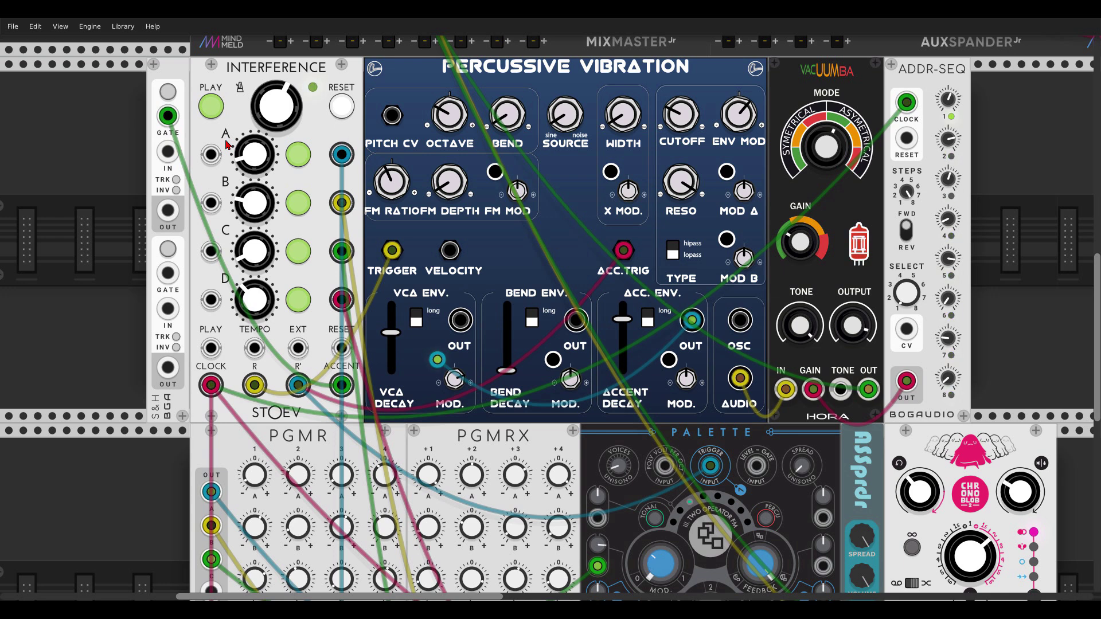
drag(172, 213, 211, 202)
drag(167, 377, 211, 300)
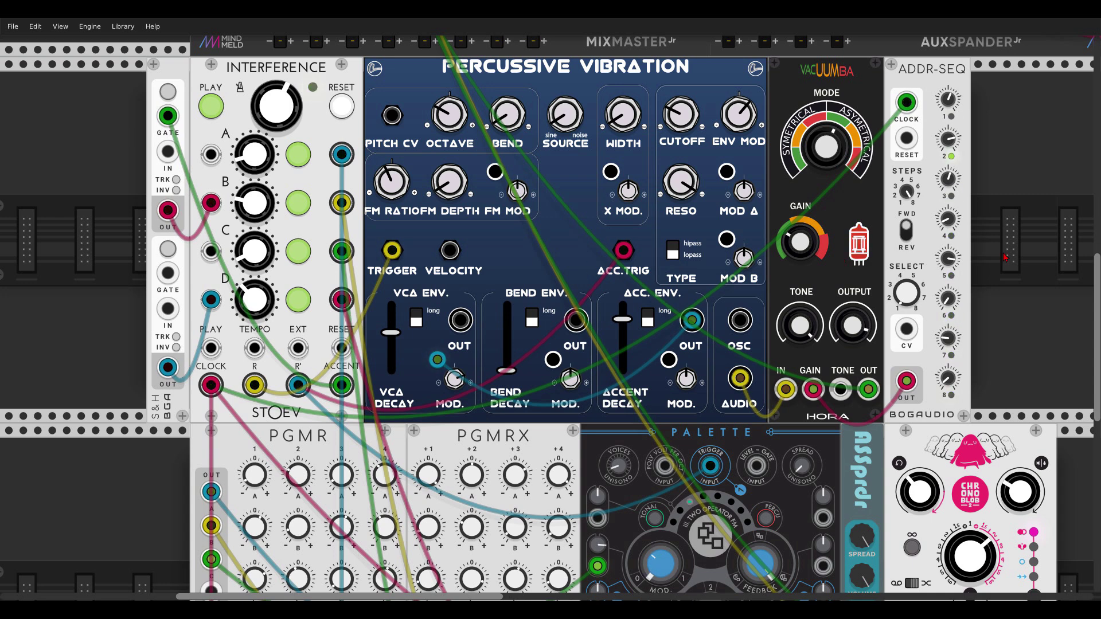
Step: Paste a second Chronoblob2 beside the Interzone synth voice and feed Interzone's output into its left input
drag(449, 181, 449, 199)
scroll(556, 262, right, 5)
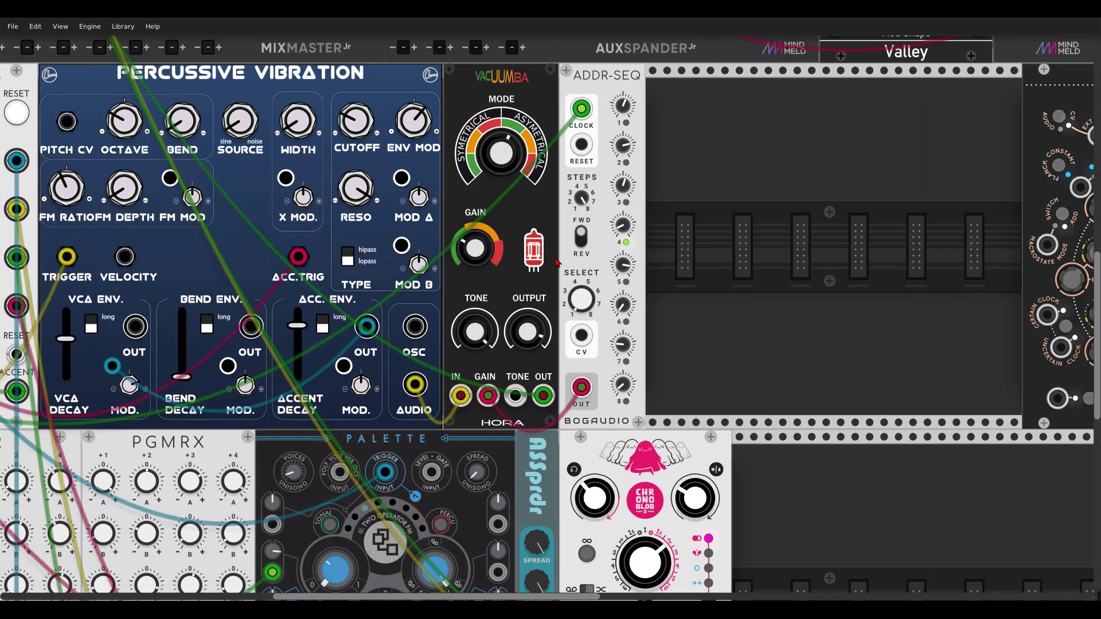
scroll(556, 262, right, 5)
scroll(584, 220, down, 5)
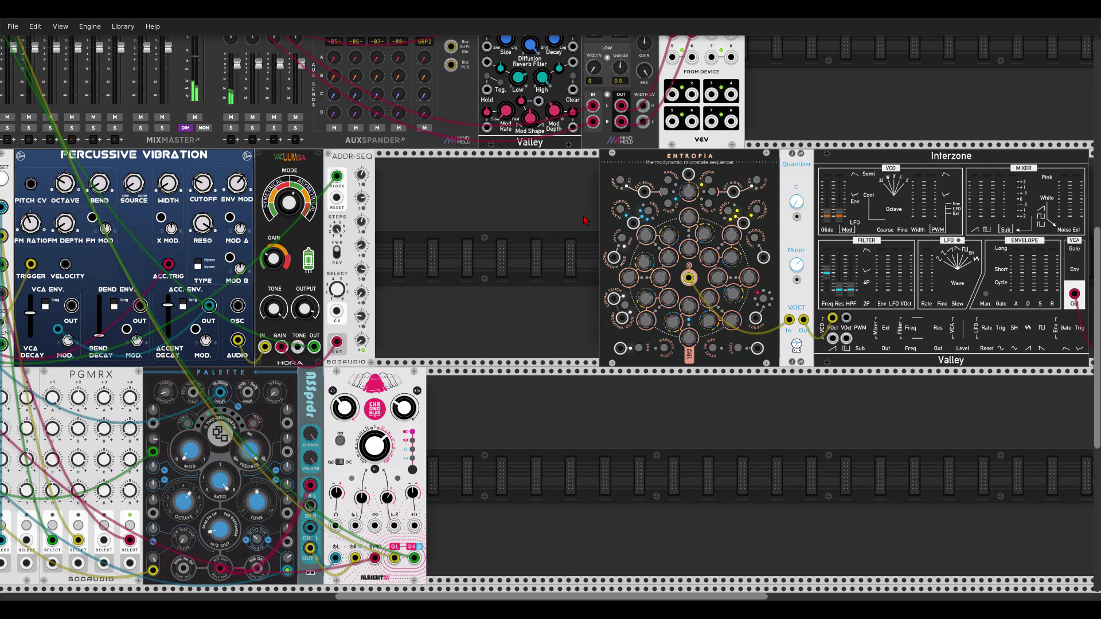
scroll(585, 220, right, 2)
key(ctrl+v)
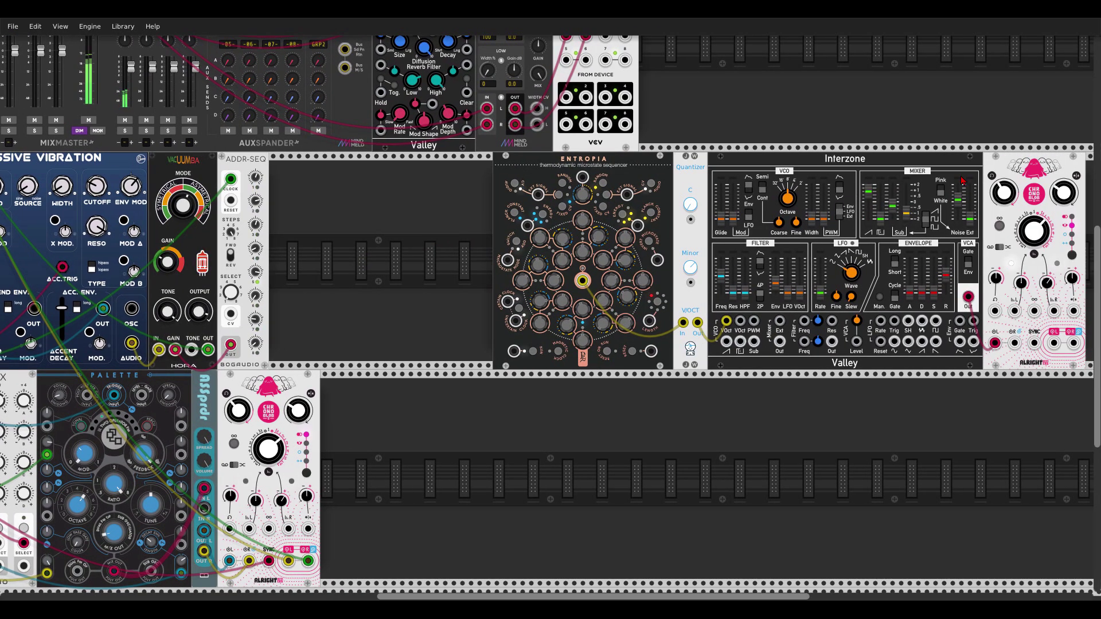
Step: Patch Entropia's certain clock input and the second Chronoblob2's SYNC input to Interference's clock and rhythm outputs
drag(507, 300, 38, 344)
scroll(1062, 360, right, 3)
drag(1062, 360, 115, 356)
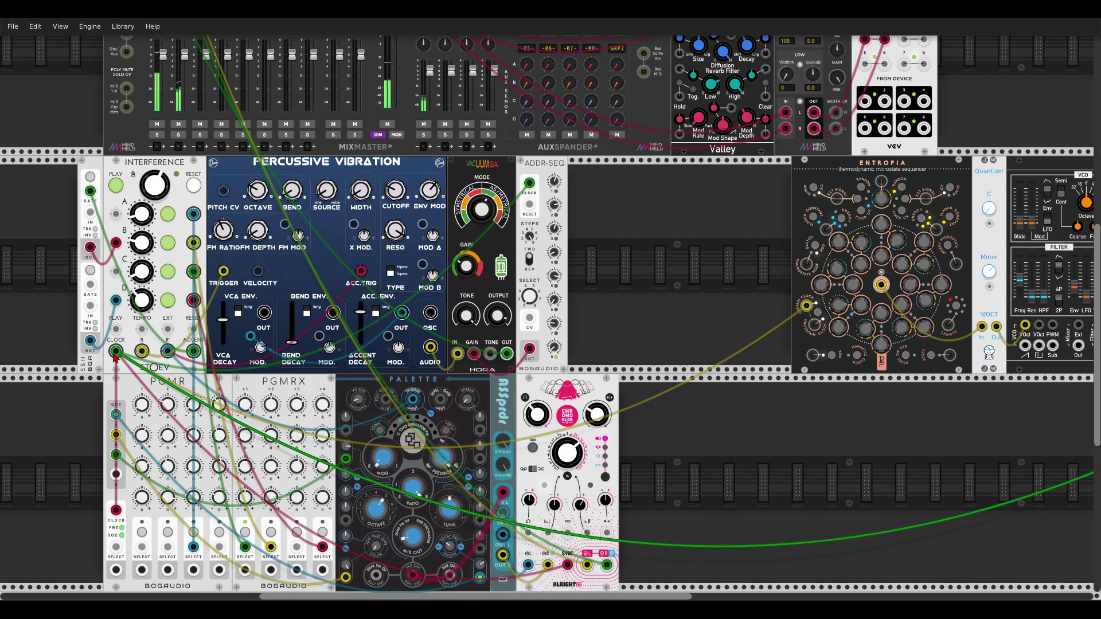
scroll(782, 327, right, 5)
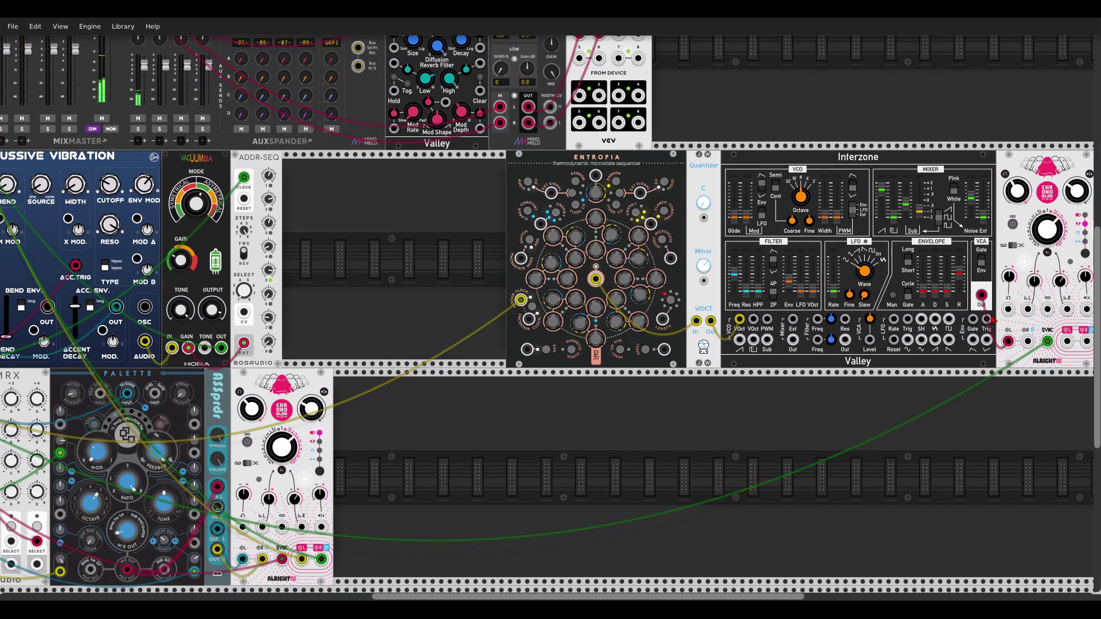
Step: Connect Interzone's trigger input to Interference and route the second Chronoblob2's left and right outputs to the mixer
drag(986, 320, 96, 342)
scroll(468, 292, right, 5)
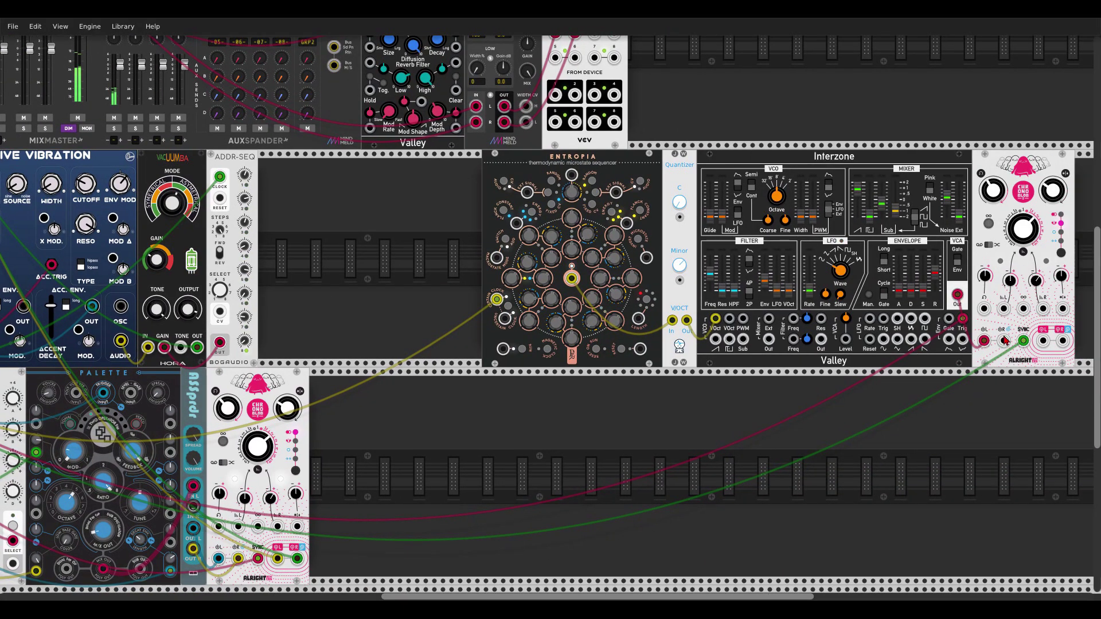
drag(1042, 341, 1035, 470)
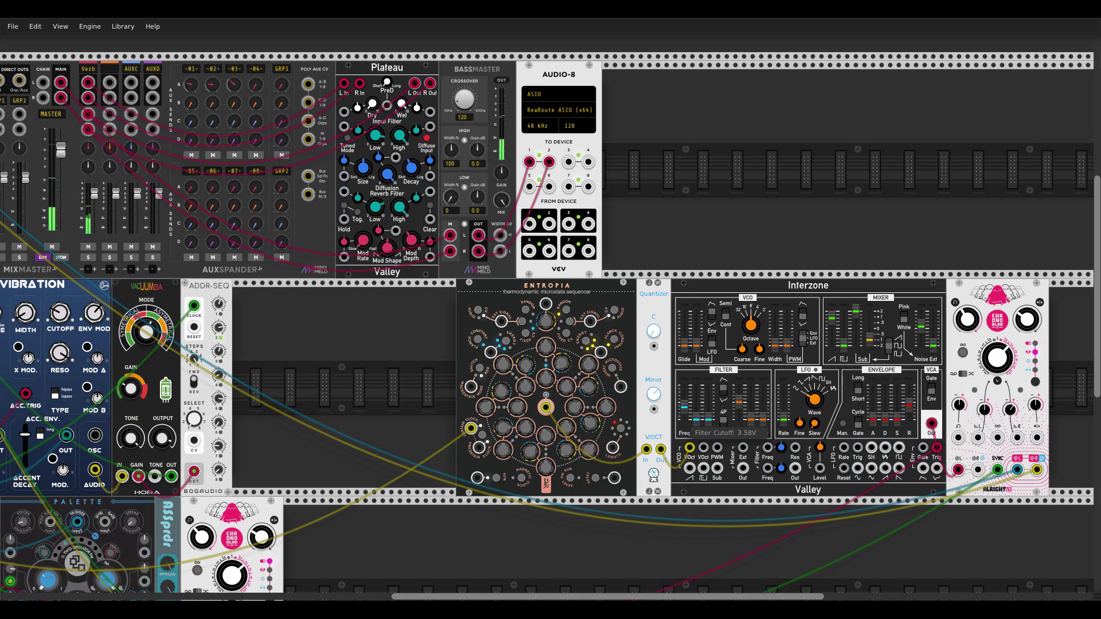
scroll(764, 282, down, 3)
scroll(764, 282, left, 10)
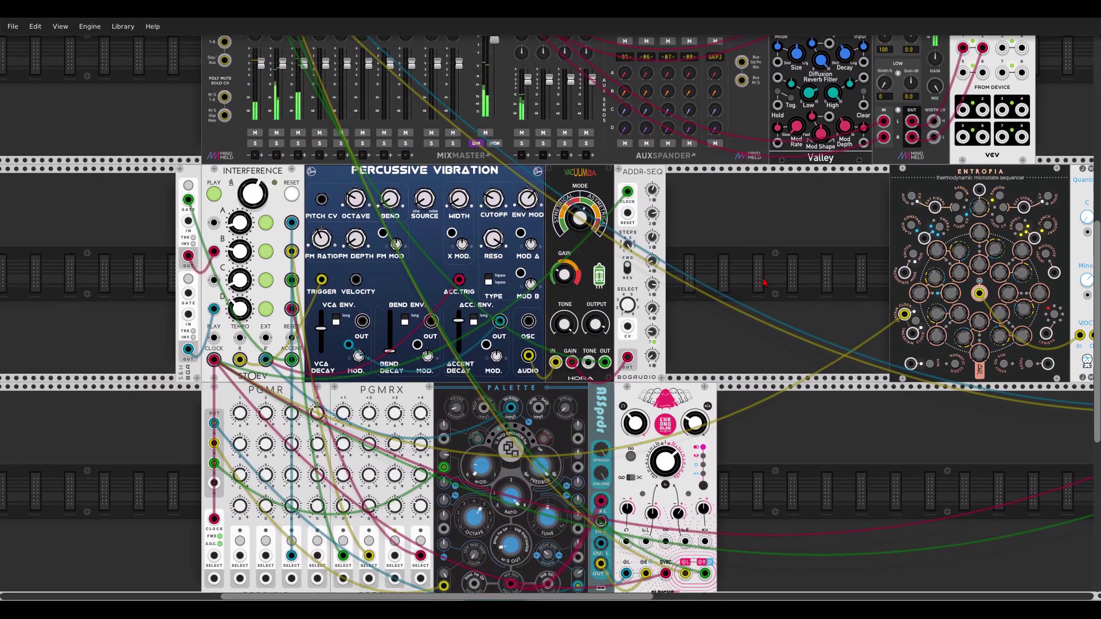
drag(764, 282, 738, 261)
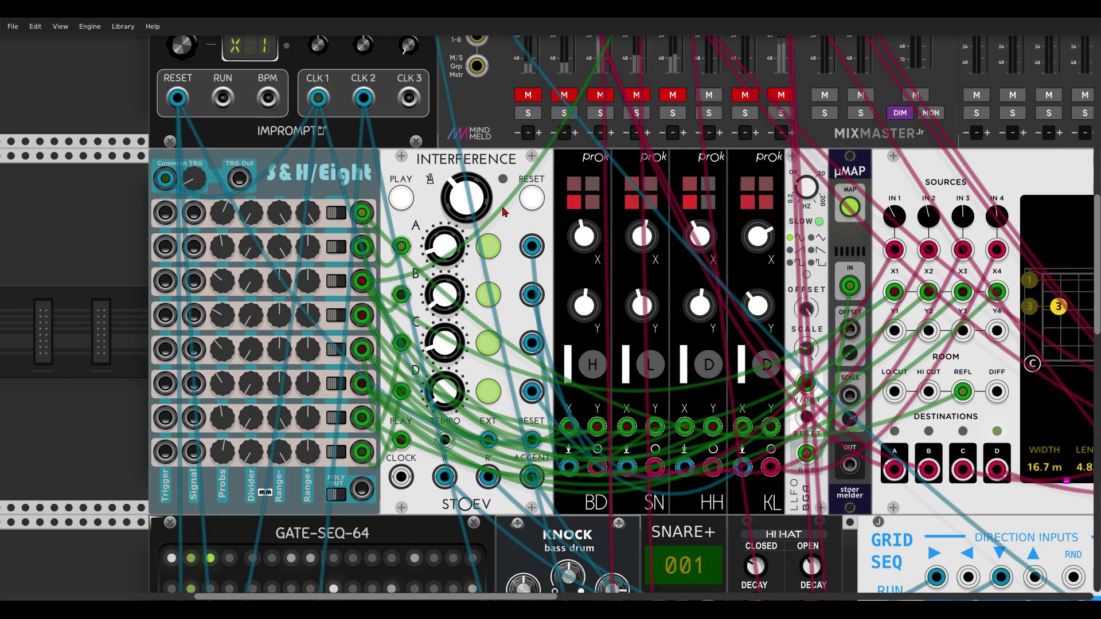
Step: Examine how S&H/Eight and the clock feed the Interference inputs in the larger patch, and how the prok drums are patched
mouse_move(483, 199)
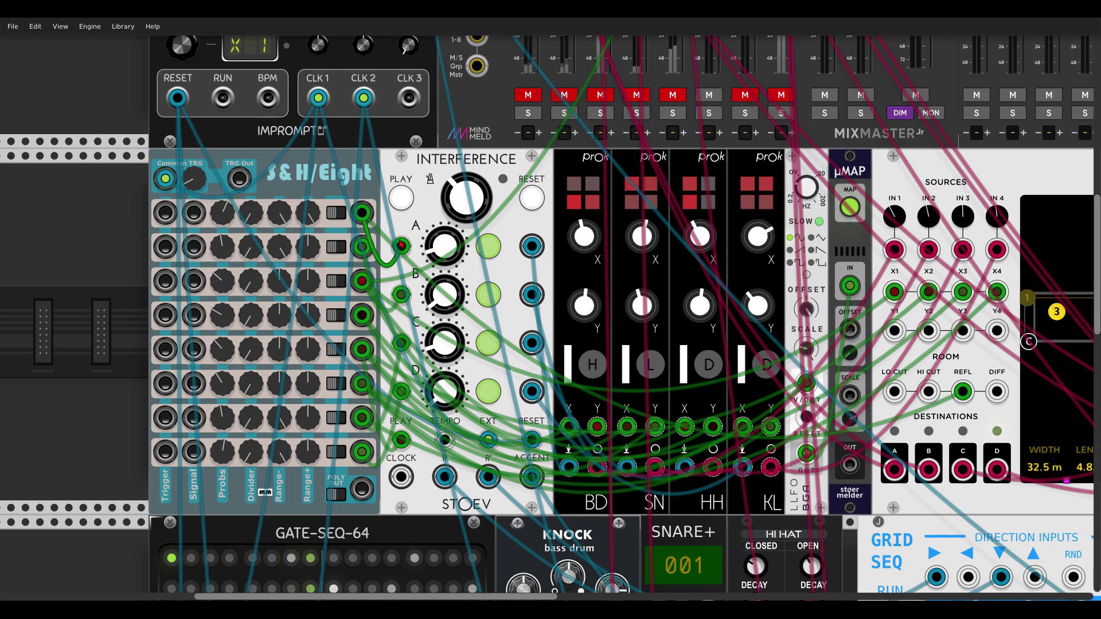
drag(401, 245, 407, 347)
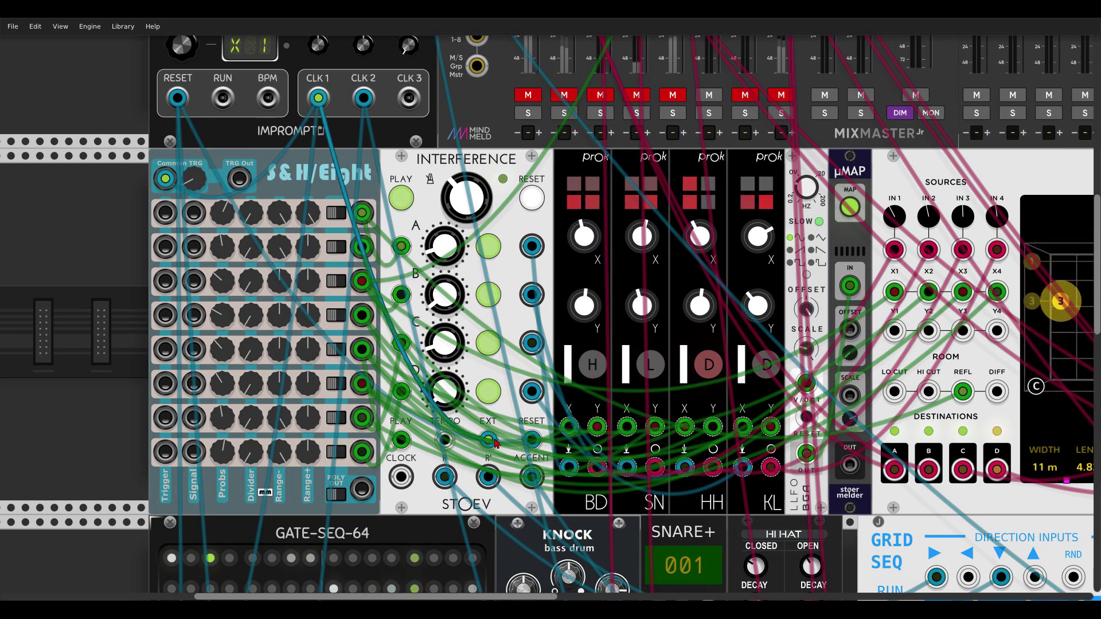
drag(401, 245, 401, 440)
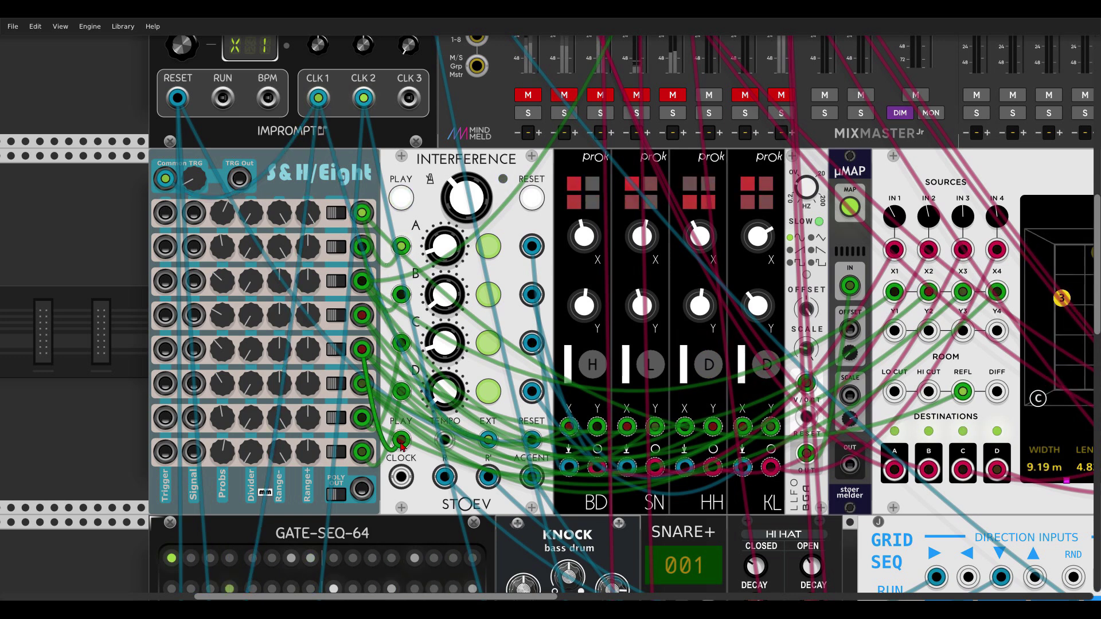
click(393, 204)
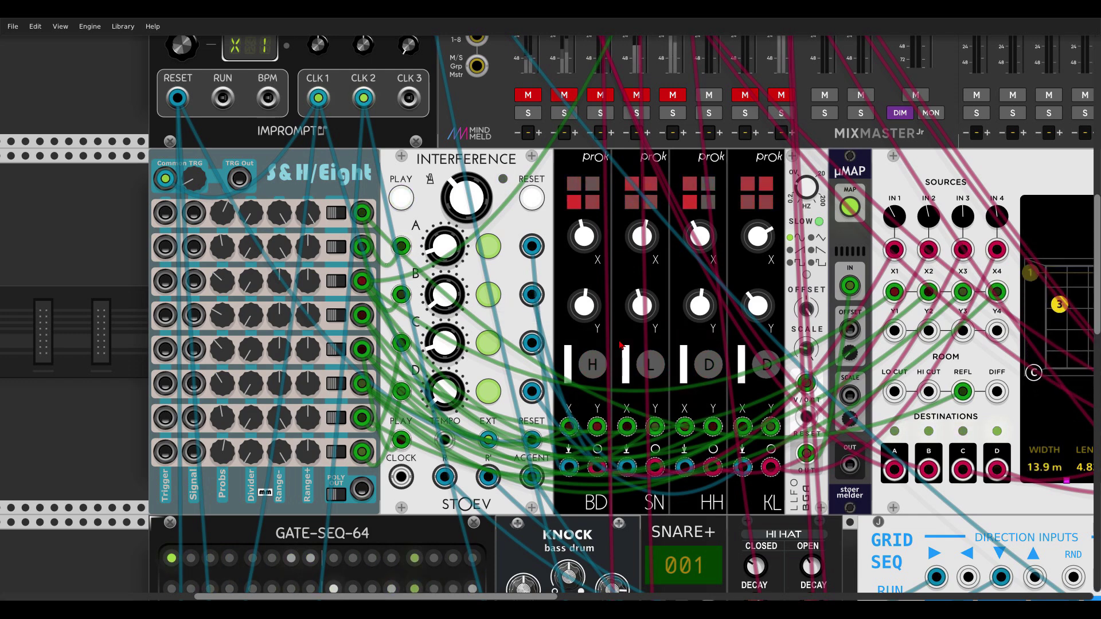
scroll(743, 266, right, 5)
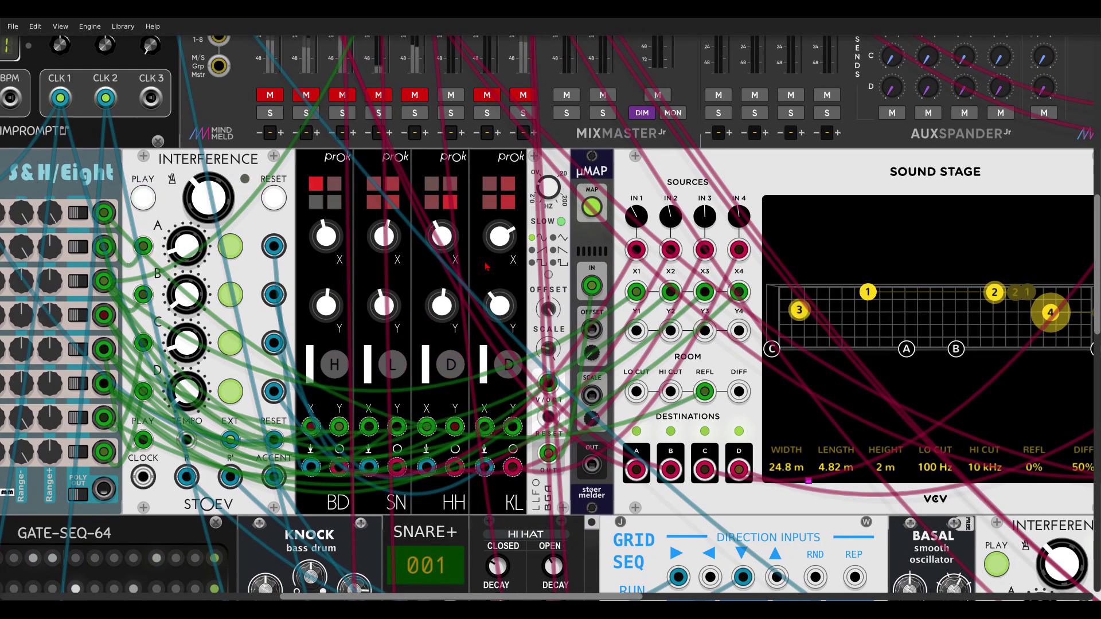
scroll(903, 191, down, 2)
scroll(803, 218, up, 3)
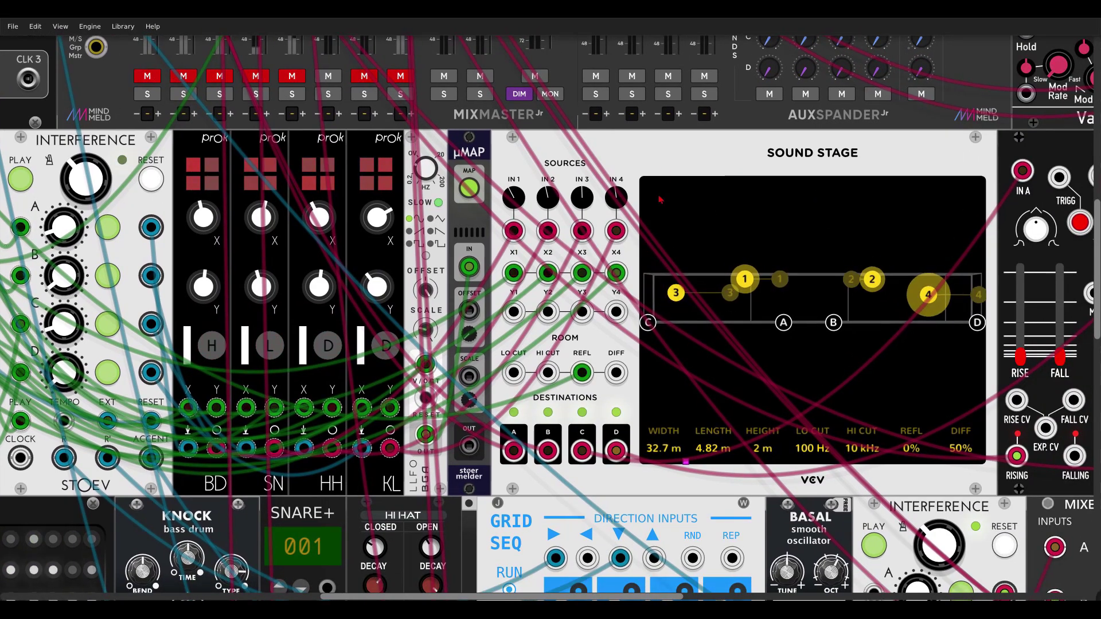
Step: Unmute the mixer's GLTC channel and look over the Sound Stage and Rampage modules
scroll(763, 238, down, 2)
scroll(763, 238, left, 3)
scroll(763, 238, up, 1)
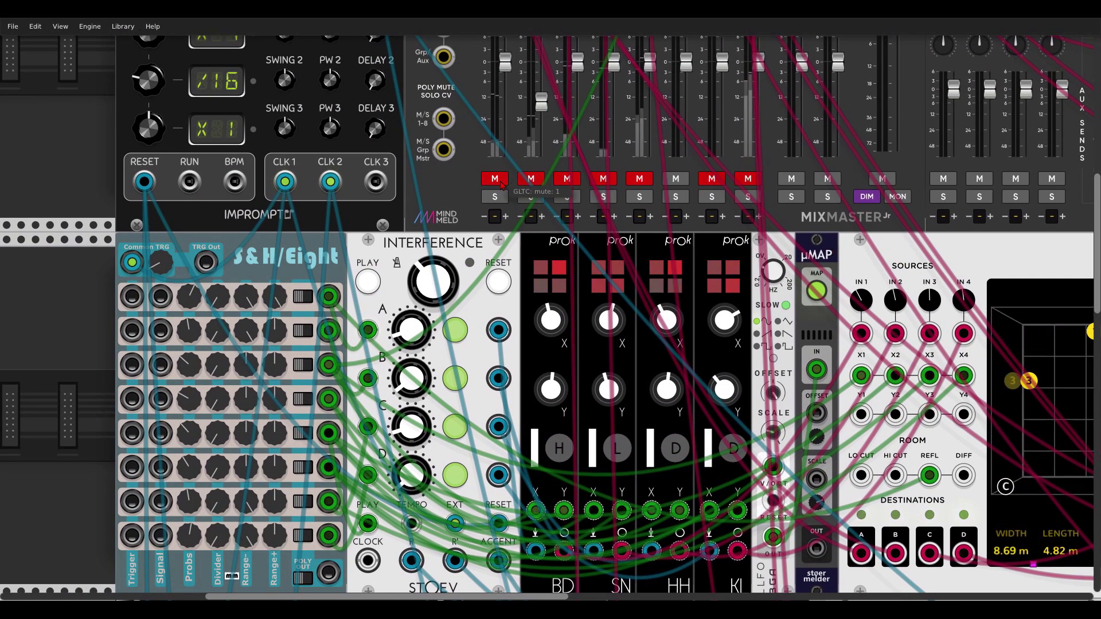
scroll(682, 162, down, 2)
scroll(682, 162, right, 2)
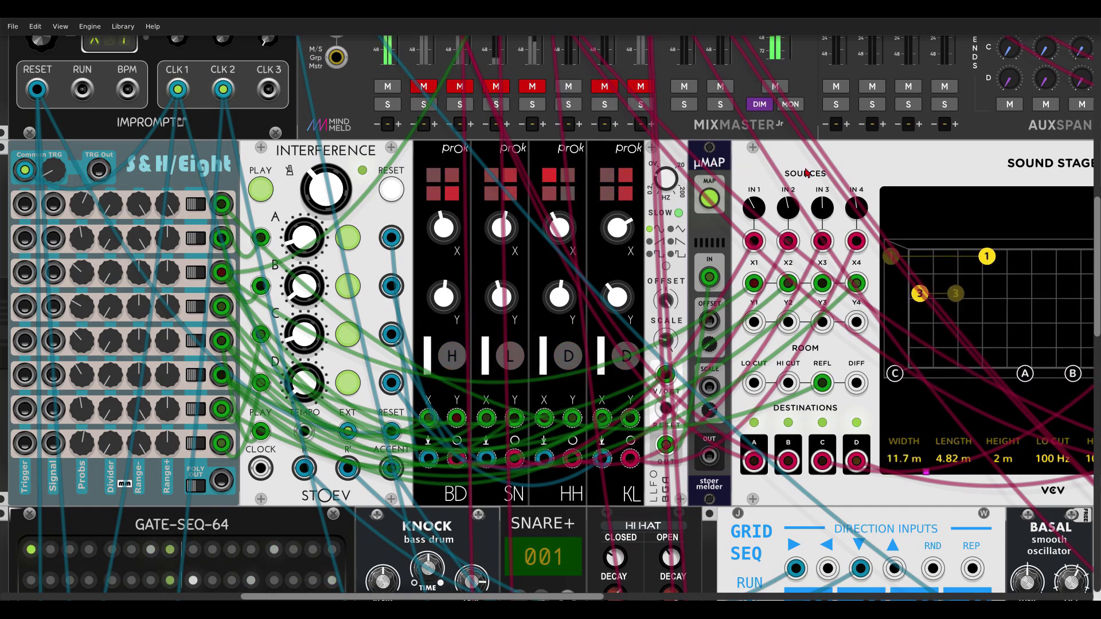
scroll(714, 166, right, 10)
scroll(405, 163, right, 1)
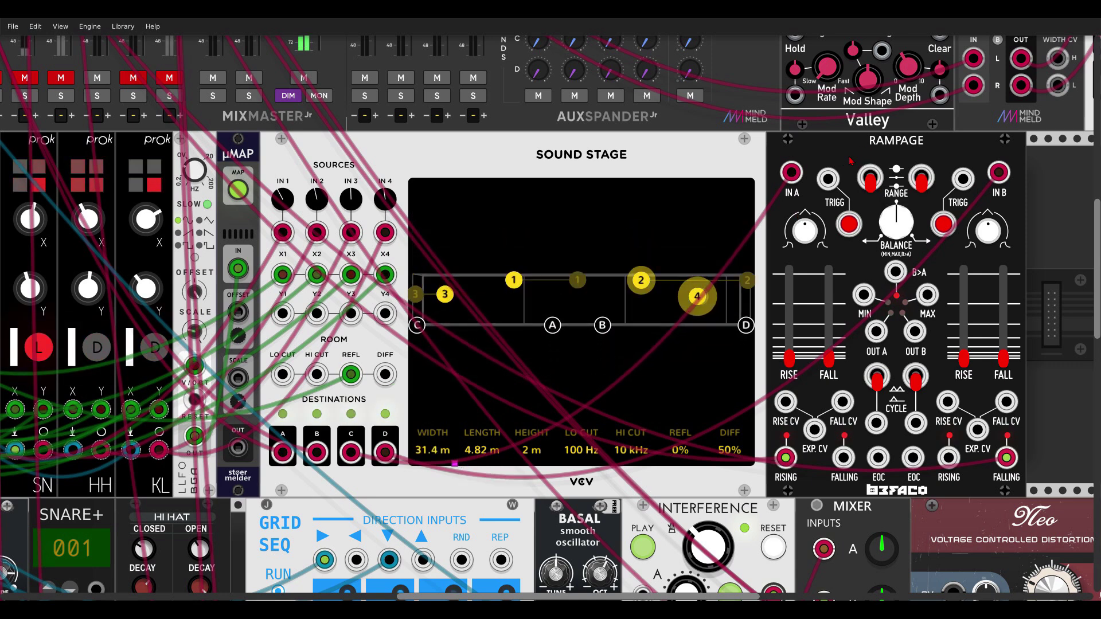
Step: Unmute the mixer's second channel and inspect the GATE-SEQ-64, Knock, SNARE+ and HI HAT modules
scroll(420, 166, left, 10)
scroll(420, 166, up, 3)
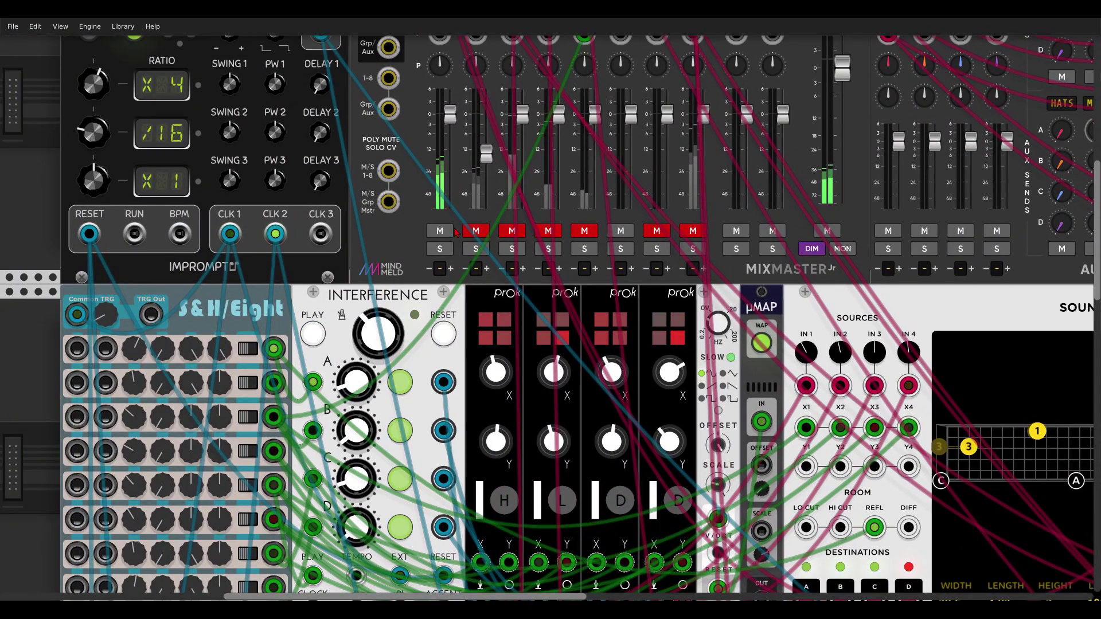
click(475, 230)
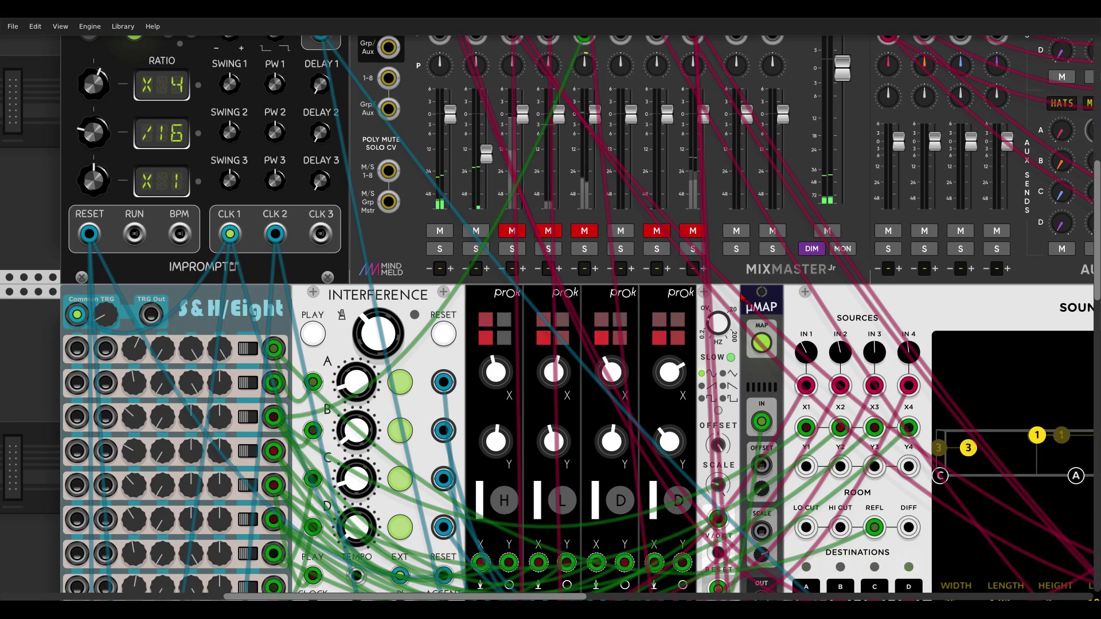
scroll(739, 297, down, 5)
scroll(737, 296, down, 10)
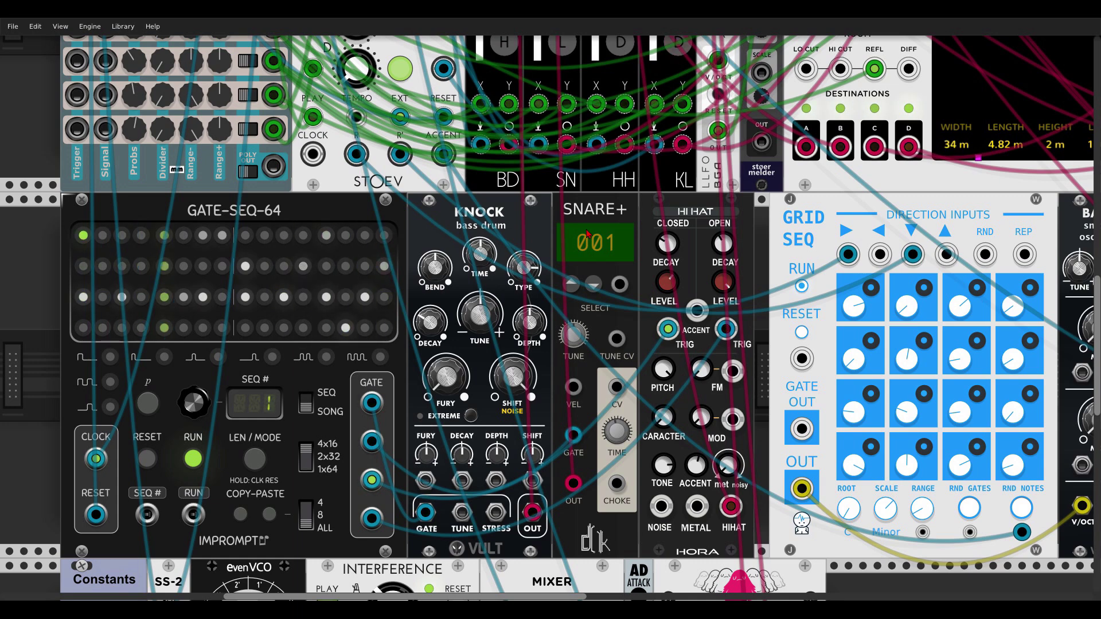
Step: Unmute the mixer's third, fourth and fifth channels
scroll(570, 276, up, 10)
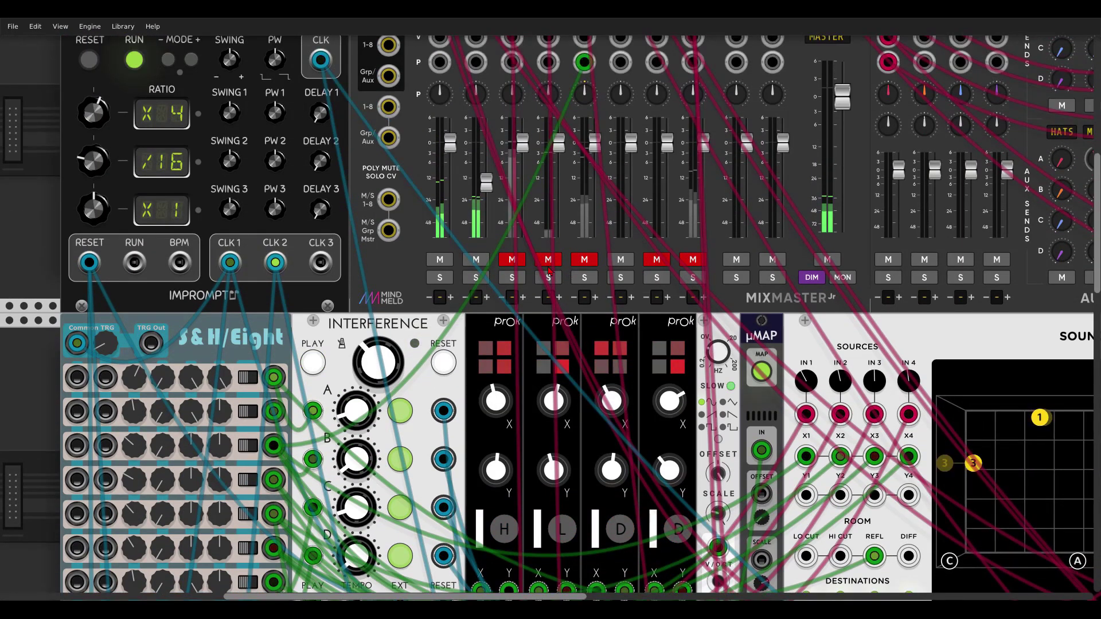
click(512, 259)
click(512, 260)
click(547, 259)
click(584, 260)
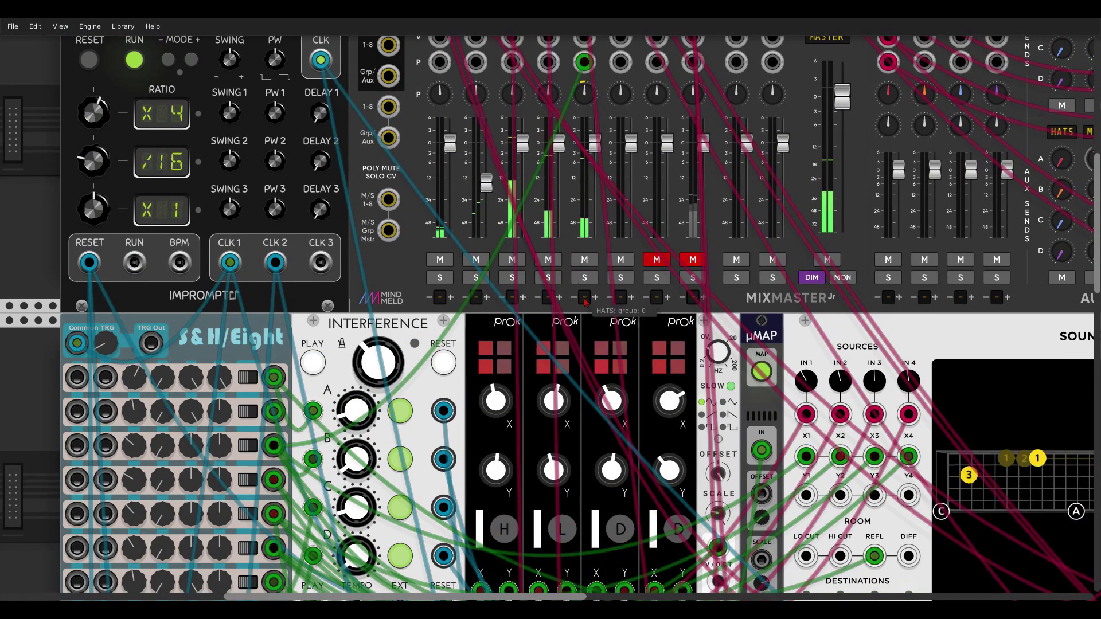
Step: Examine the lower rack's melodic voice with Grid Seq, Basal, the second Interference, Mixer, Neo filter and Chronoblob2
scroll(584, 303, down, 3)
scroll(515, 242, right, 3)
scroll(515, 242, down, 1)
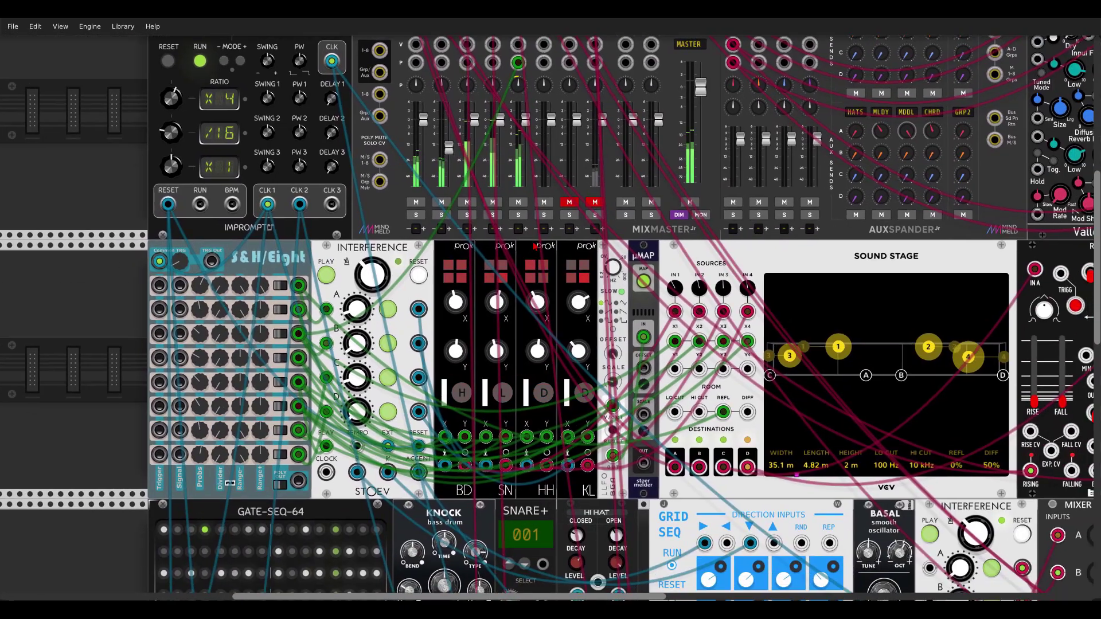
scroll(514, 241, right, 2)
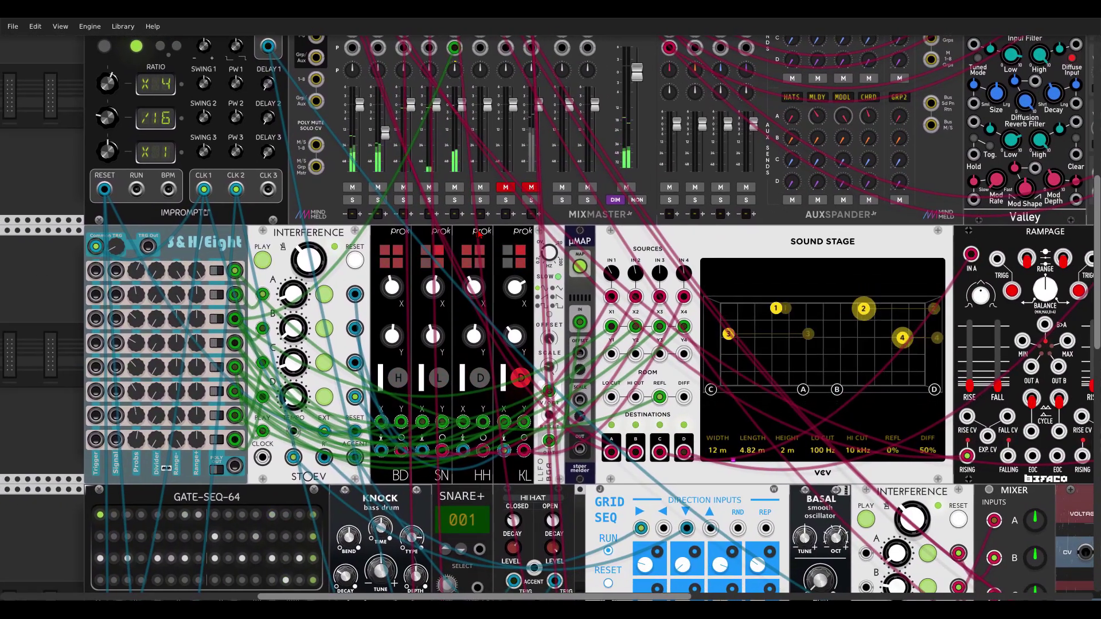
drag(478, 233, 503, 195)
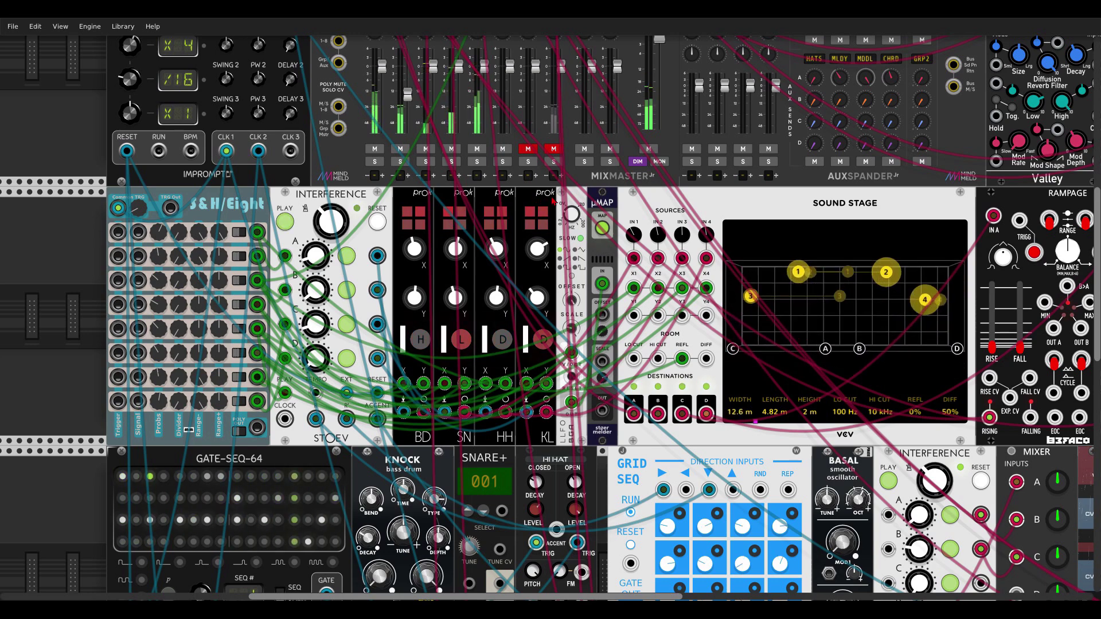
scroll(554, 200, down, 5)
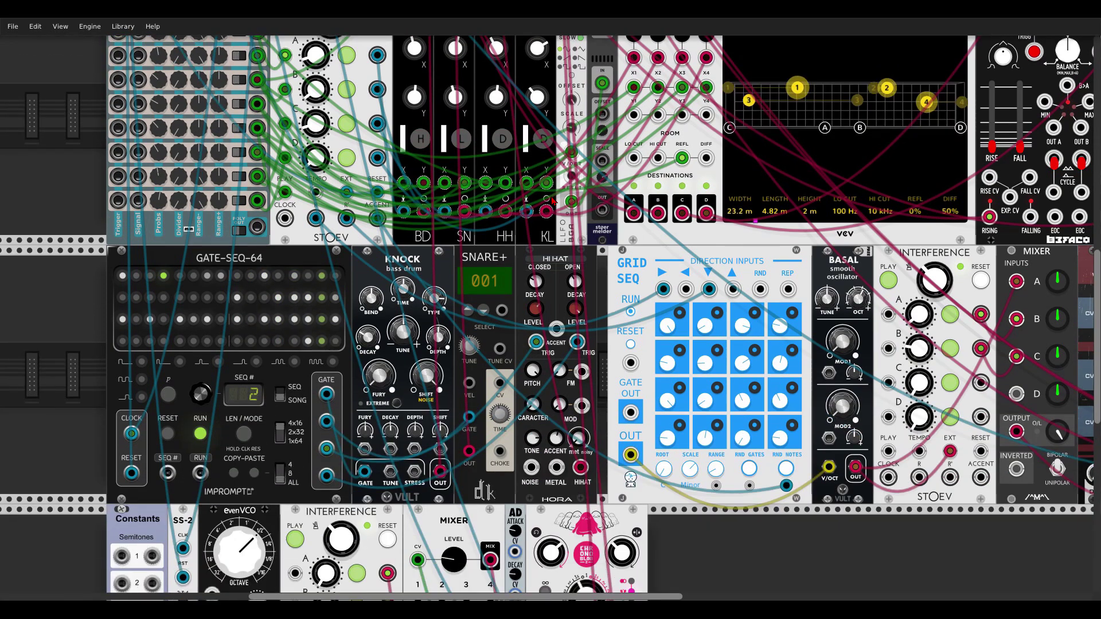
scroll(355, 234, right, 5)
drag(355, 234, 248, 241)
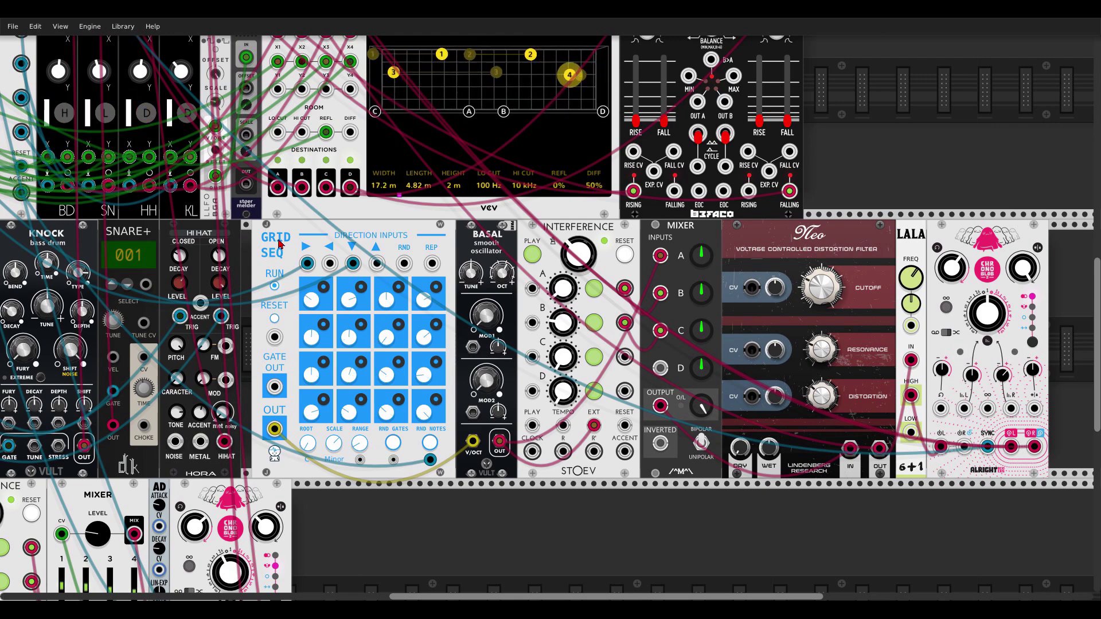
Step: Trace the cables from the first Interference's outputs to Grid Seq's right and down direction inputs
scroll(174, 217, left, 3)
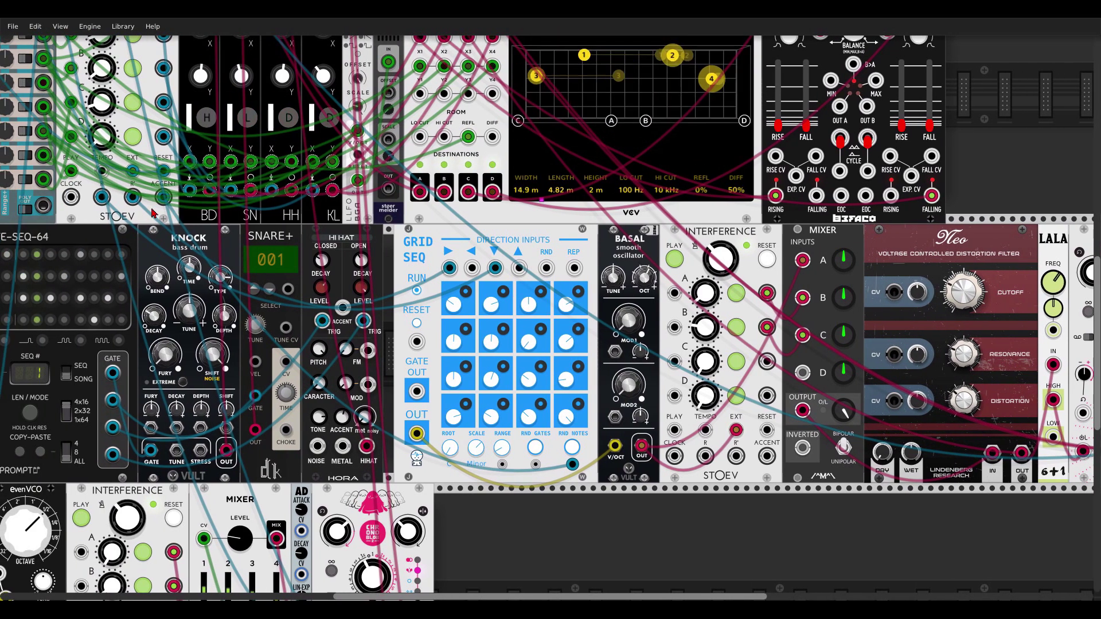
drag(133, 197, 445, 265)
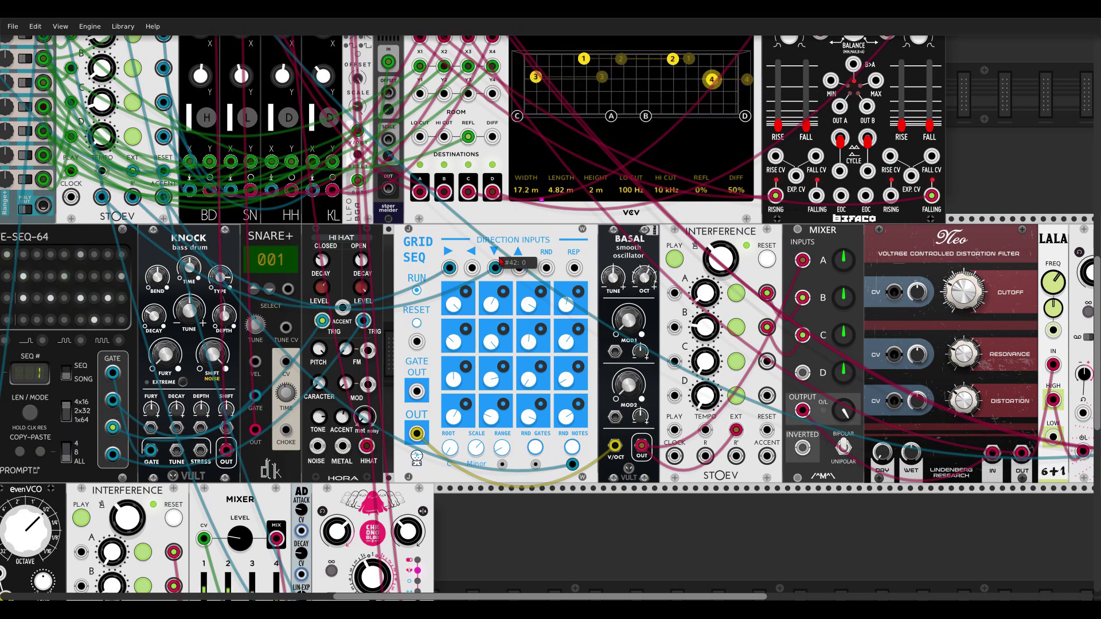
drag(498, 263, 164, 201)
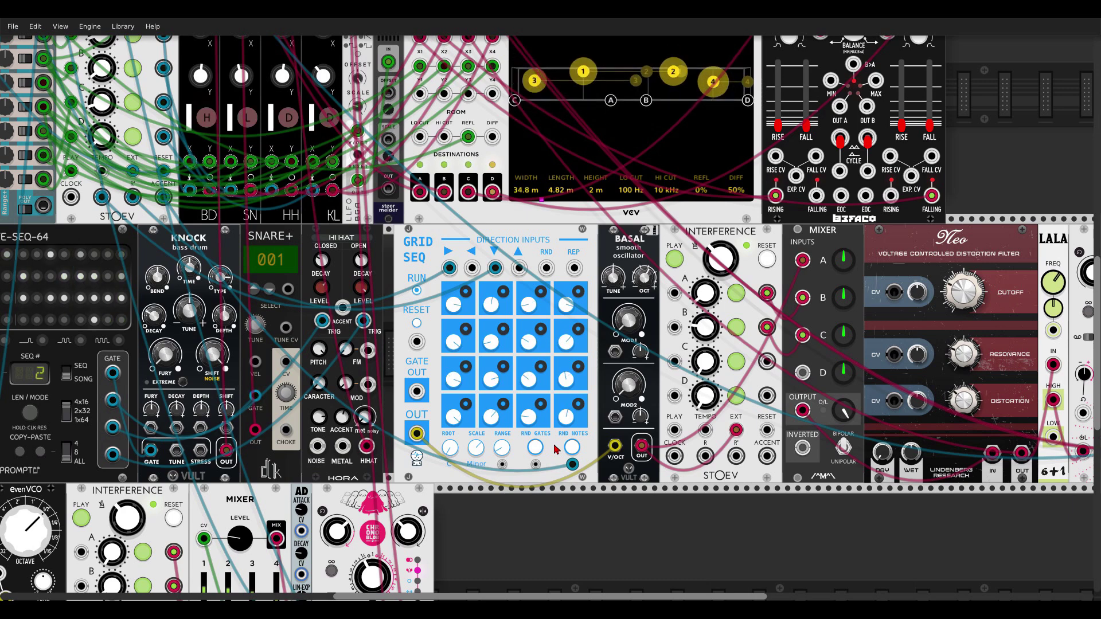
Step: Adjust the Mixer's input A level and sweep the Neo distortion filter's cutoff frequency
scroll(543, 506, right, 3)
scroll(544, 505, up, 1)
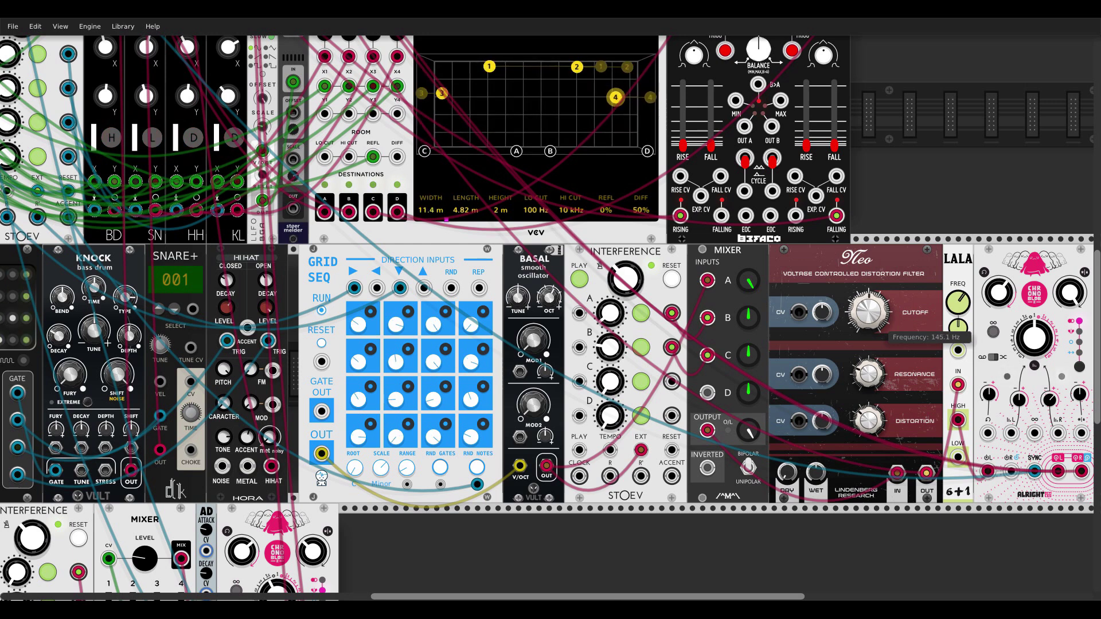
mouse_move(869, 312)
mouse_down()
mouse_move(868, 296)
mouse_move(868, 309)
mouse_up()
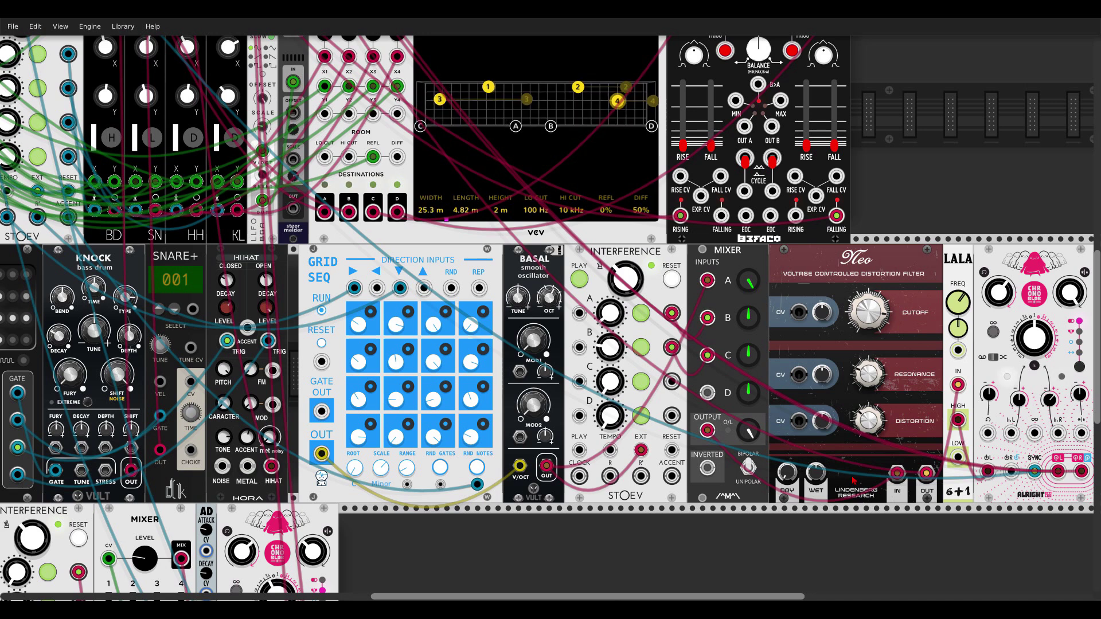
mouse_move(875, 311)
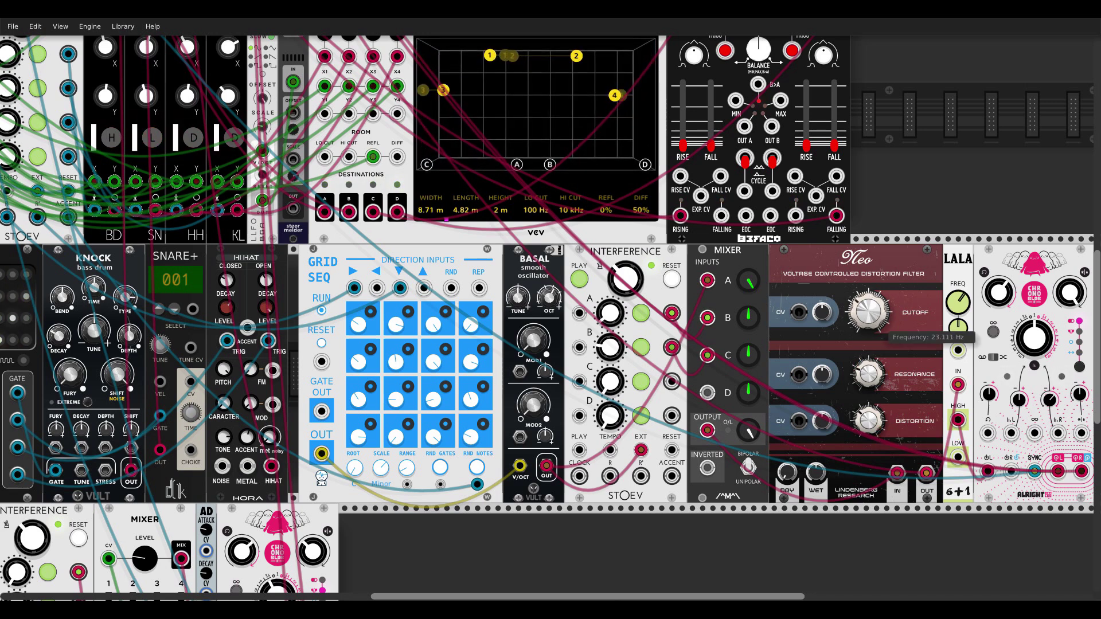
drag(868, 313, 869, 319)
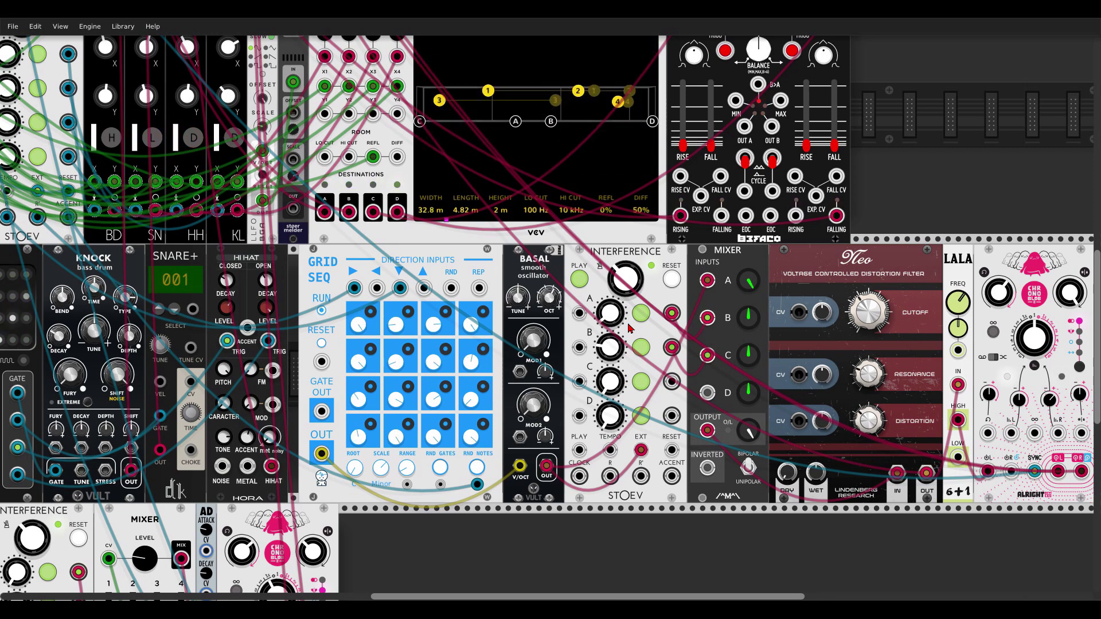
Step: Raise the Mixer's input B and C levels, with C at 60.95 %, and sweep the Neo filter's cutoff to 29.67 Hz
drag(672, 313, 676, 317)
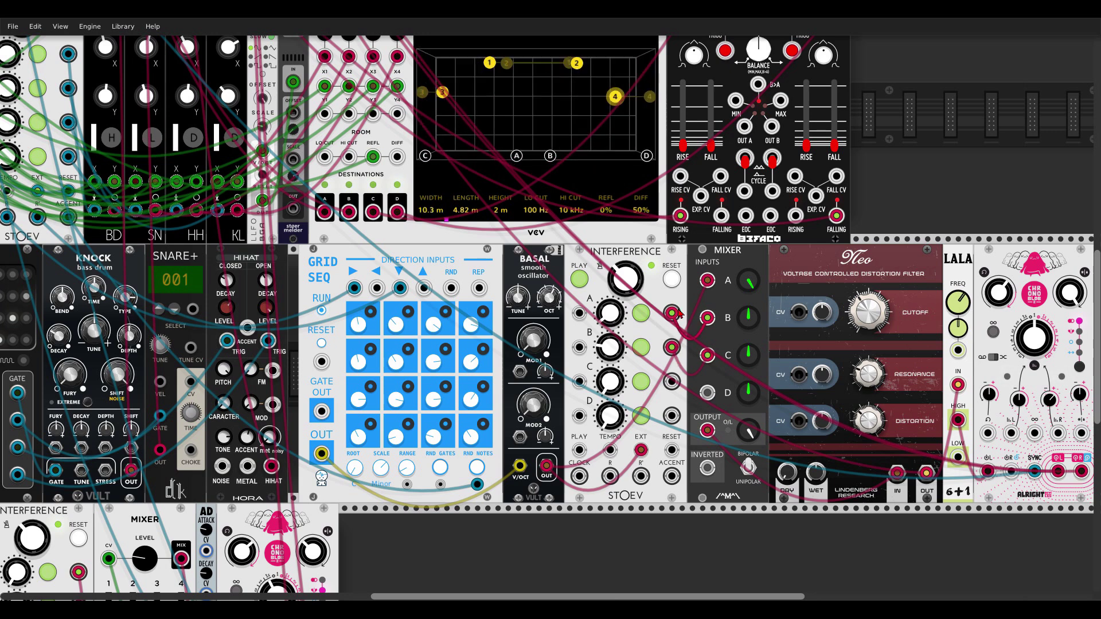
mouse_move(740, 330)
mouse_down()
mouse_move(739, 317)
mouse_move(748, 347)
mouse_up()
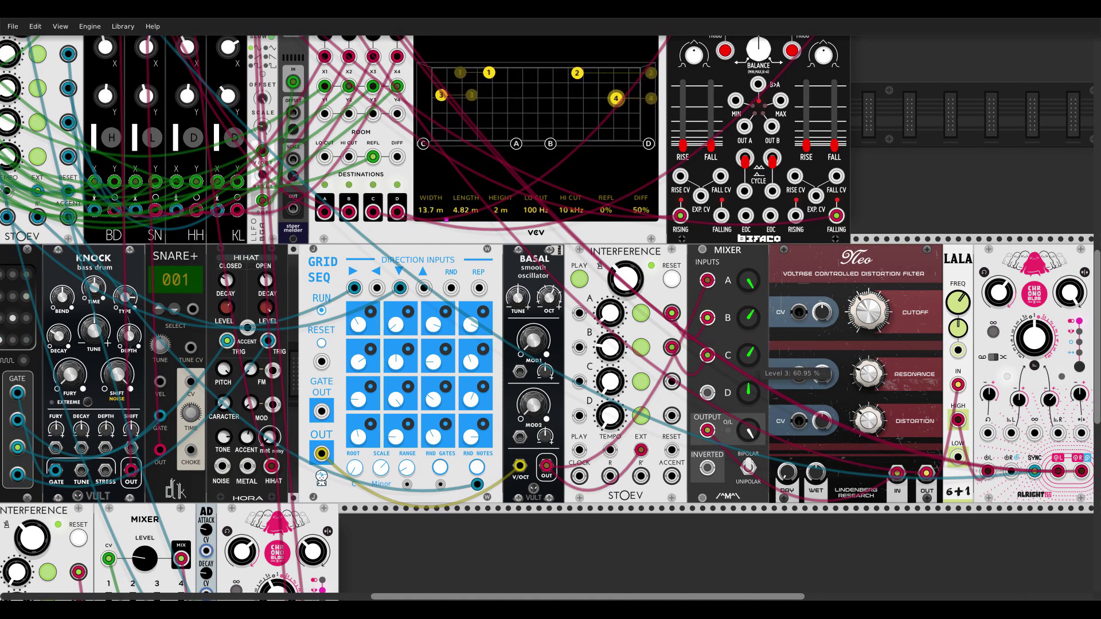
drag(869, 312, 869, 325)
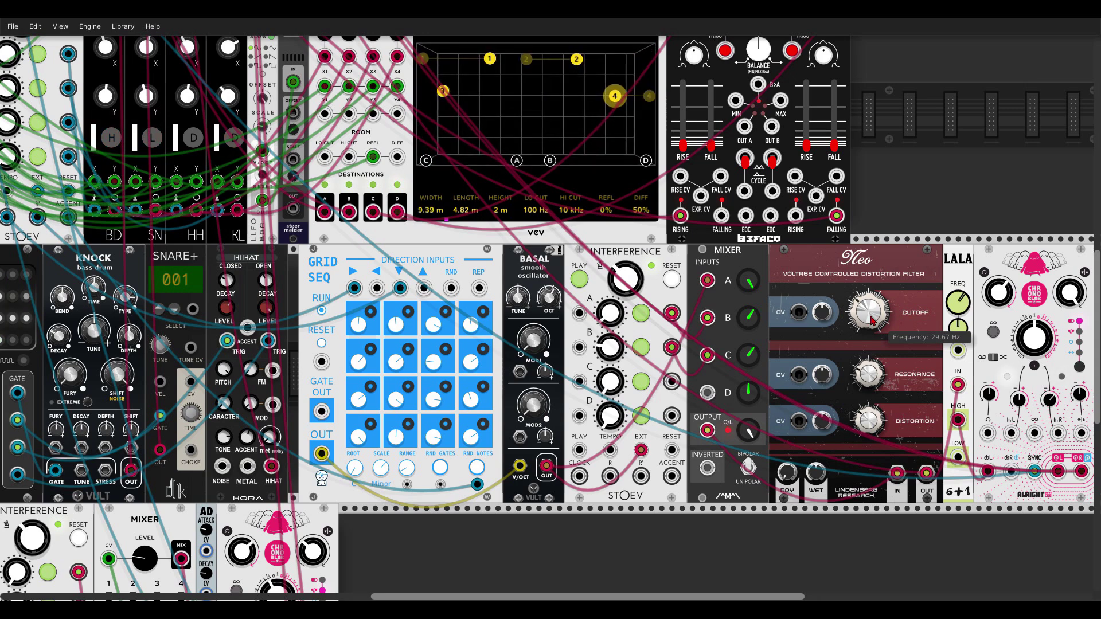
Step: Unmute the MODL channel on the MixMaster
scroll(864, 284, right, 1)
scroll(863, 283, right, 5)
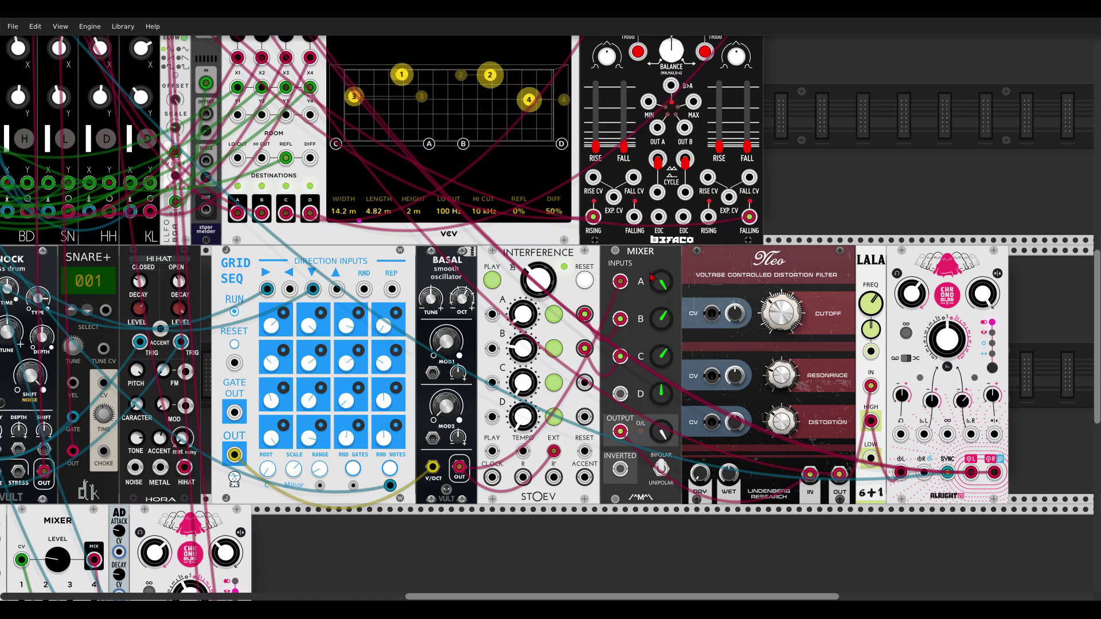
scroll(474, 212, up, 10)
scroll(474, 212, left, 15)
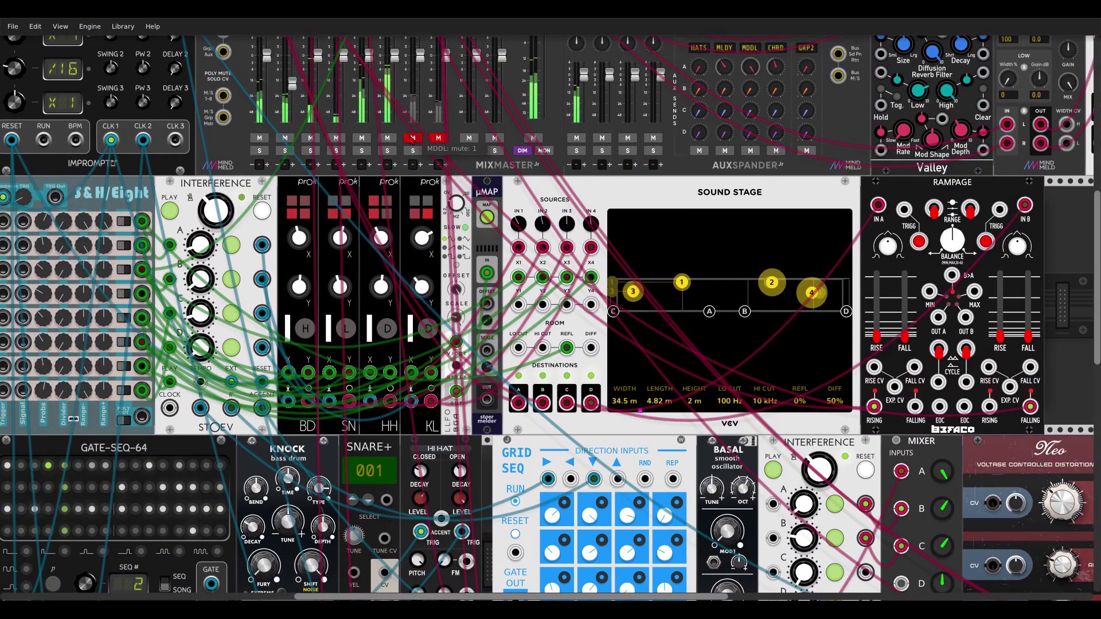
Step: Raise the Mixer's input B and C levels slightly more and sweep the Neo filter's cutoff to 14.44 Hz
scroll(780, 404, down, 2)
scroll(780, 404, right, 3)
scroll(779, 404, down, 8)
scroll(779, 404, right, 11)
mouse_move(799, 328)
drag(799, 328, 799, 328)
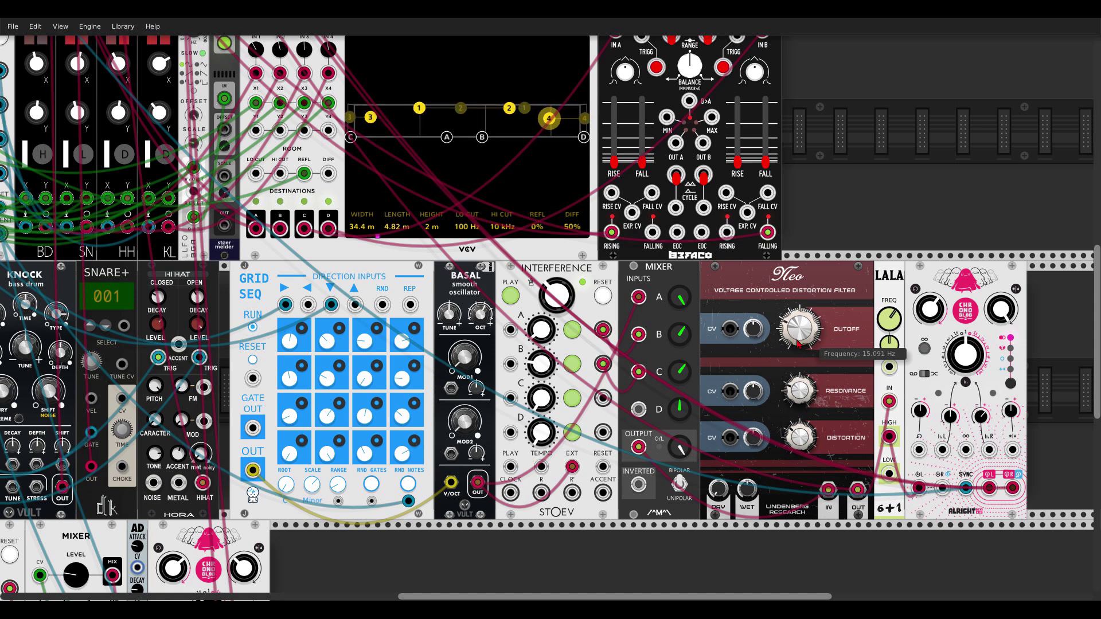
drag(810, 331, 810, 332)
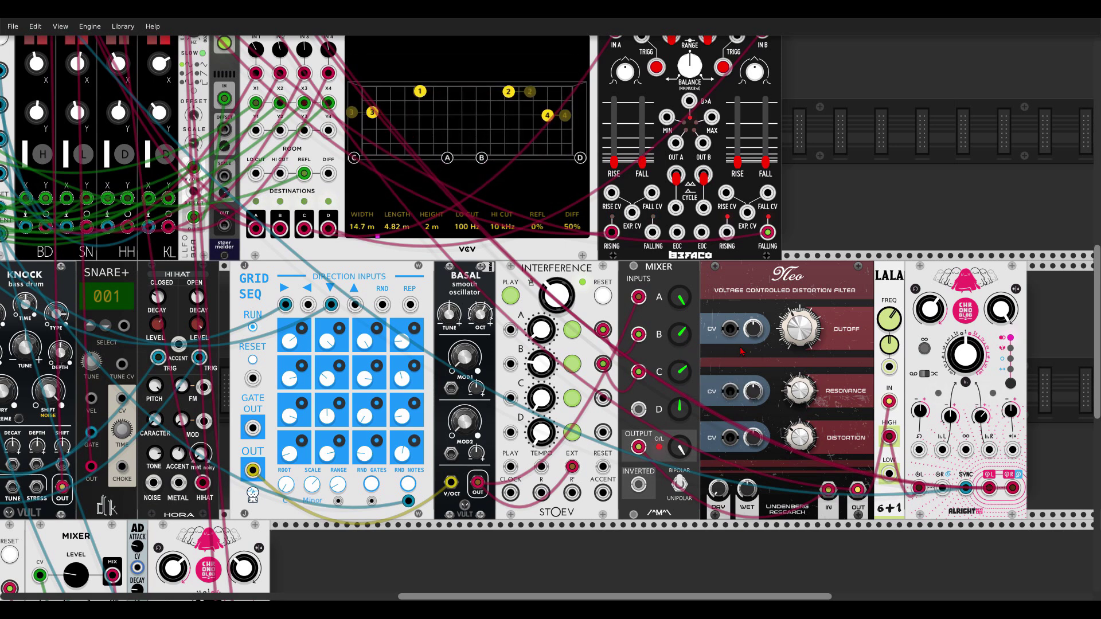
drag(799, 327, 798, 338)
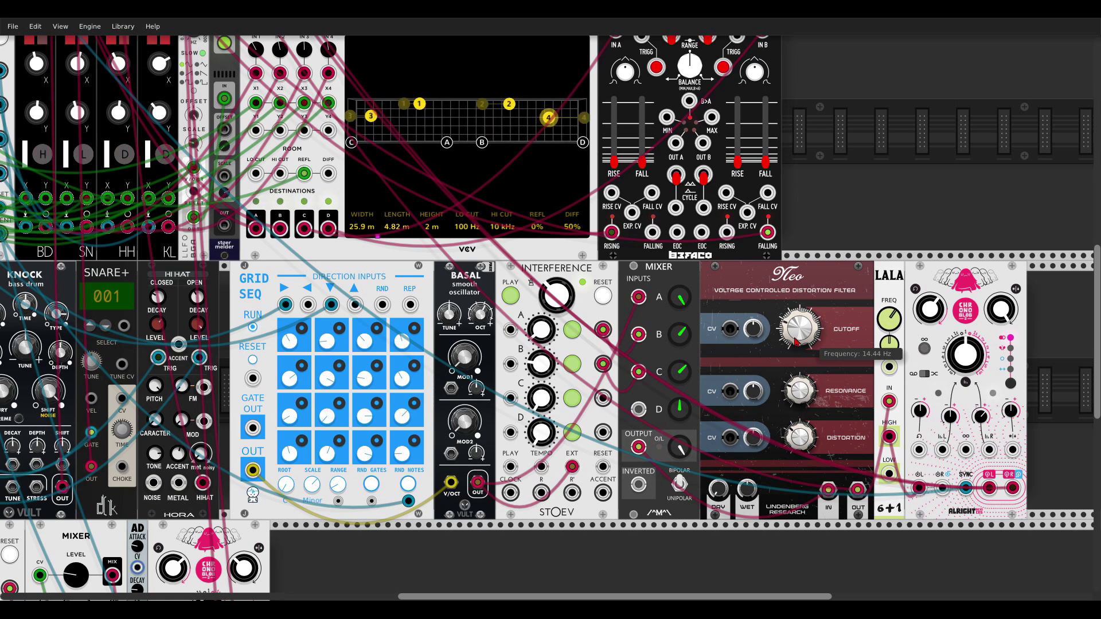
Step: Examine the bottom rack's EvenVCO, Interference and Mixer voice, and unmute the CHRD channel on the MixMaster
drag(395, 535, 834, 261)
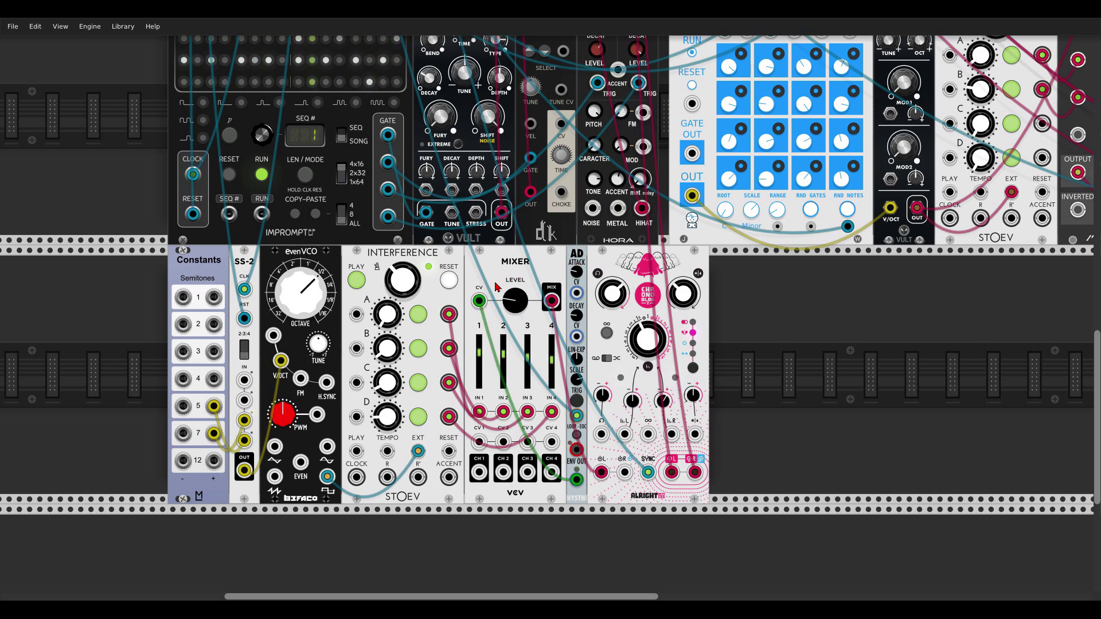
scroll(570, 327, up, 10)
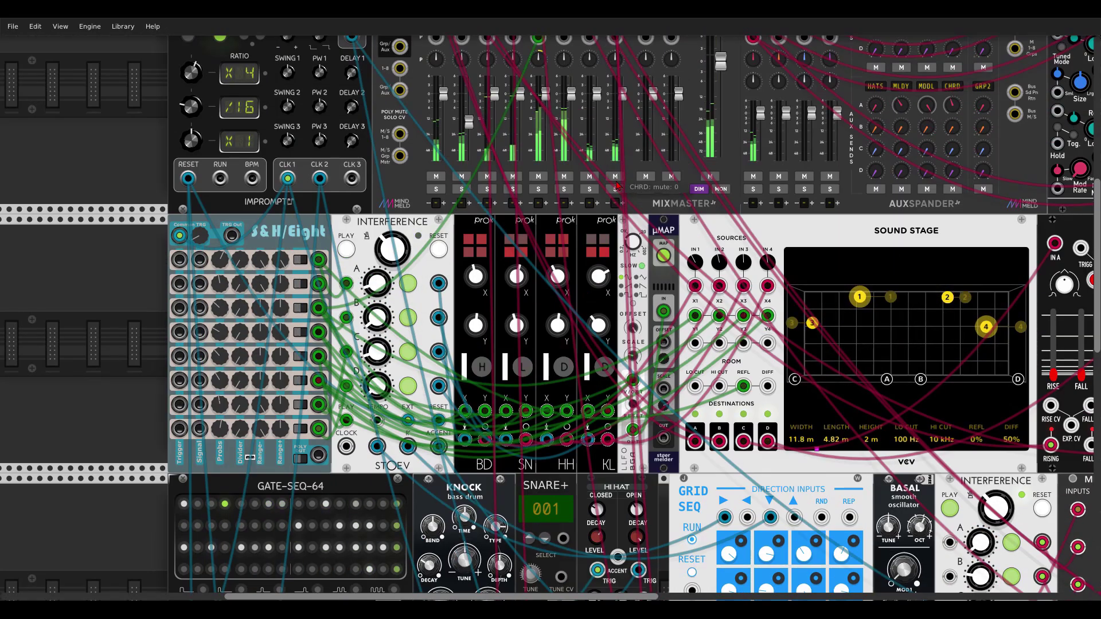
Step: Set the Neo filter's cutoff frequency to 23.453 Hz while the whole patch plays
scroll(569, 327, down, 8)
scroll(617, 186, down, 4)
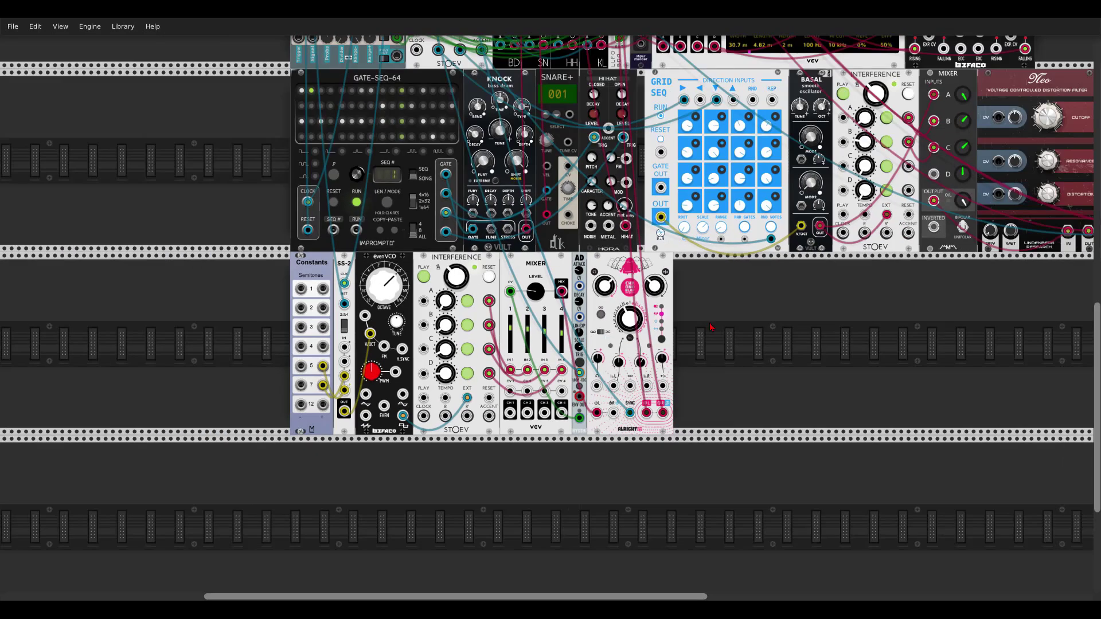
drag(768, 310, 663, 359)
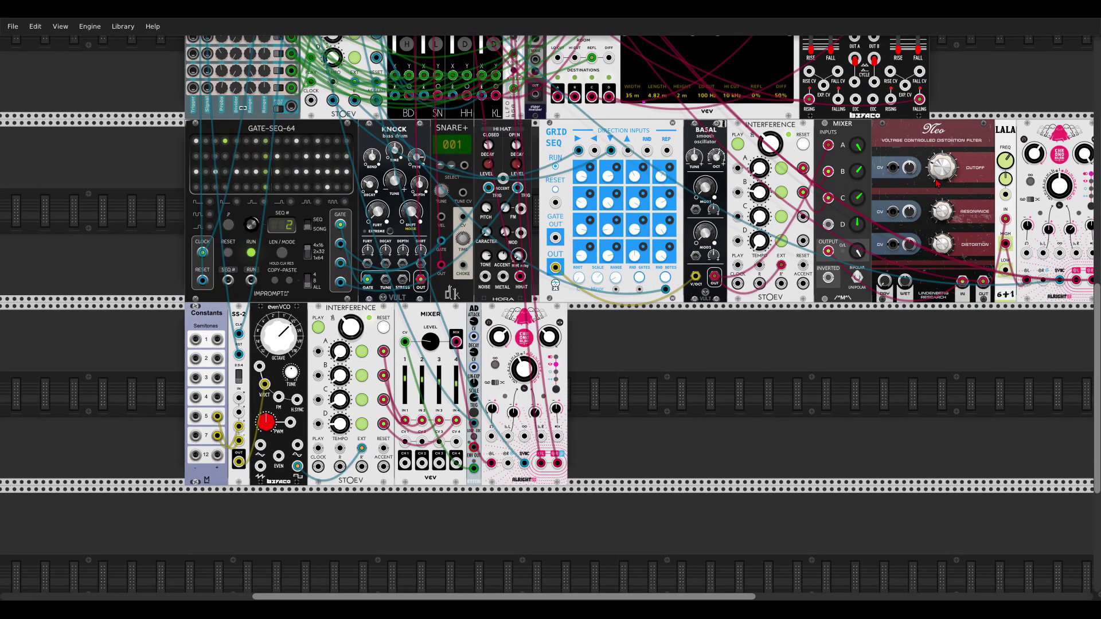
mouse_move(938, 180)
drag(938, 180, 938, 172)
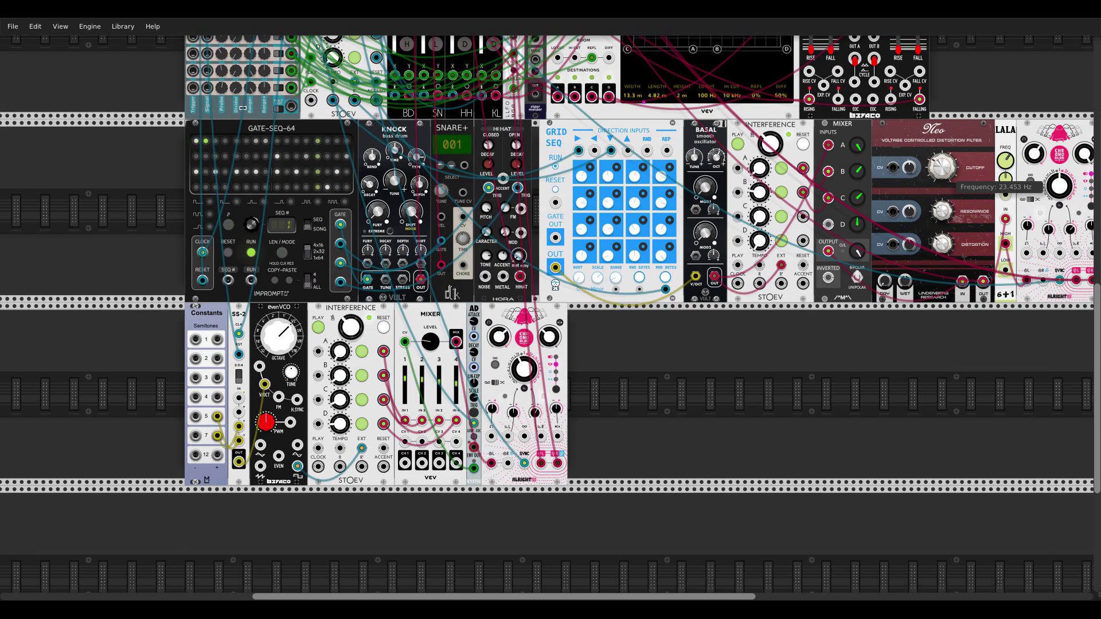
Step: Adjust the hi-hat's closed and open decay and sweep the Neo filter's cutoff frequency to finish the performance
drag(823, 371, 743, 472)
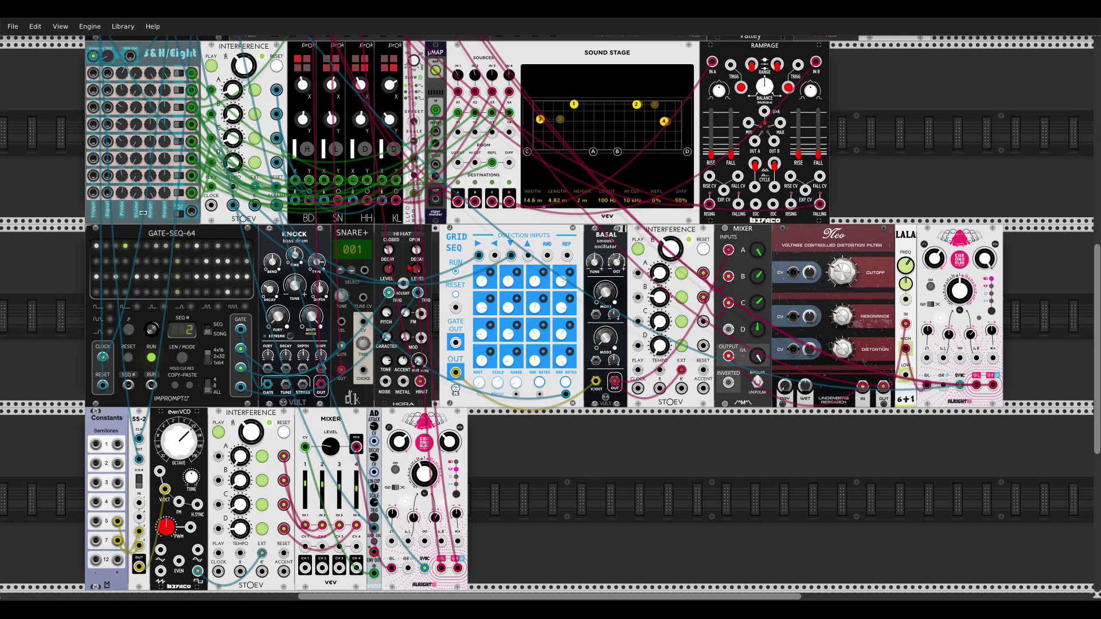
mouse_move(393, 255)
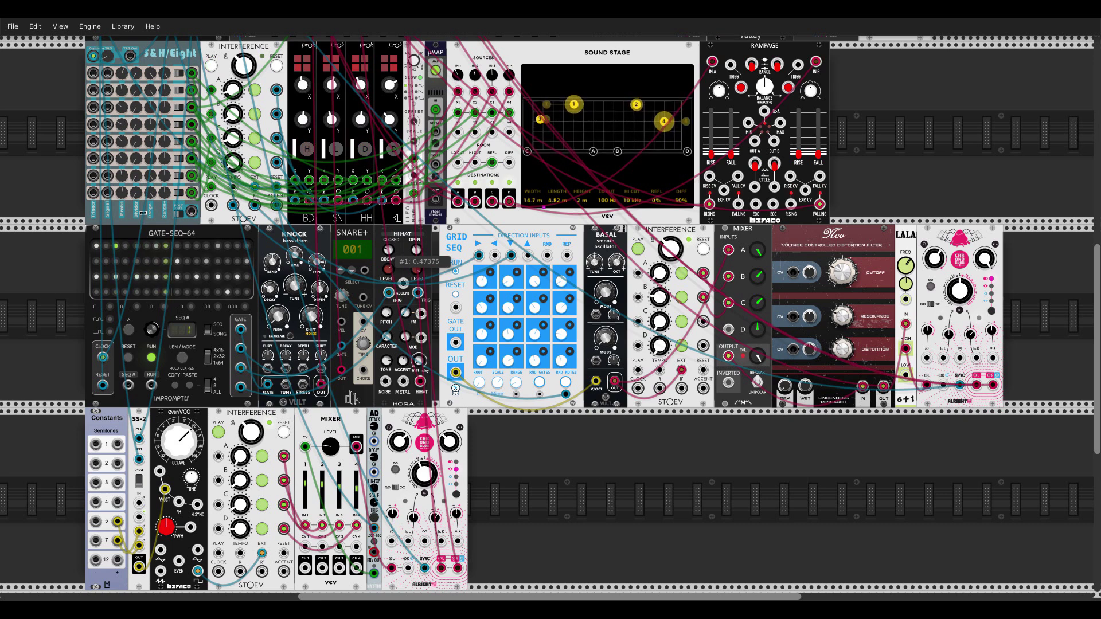
mouse_move(838, 279)
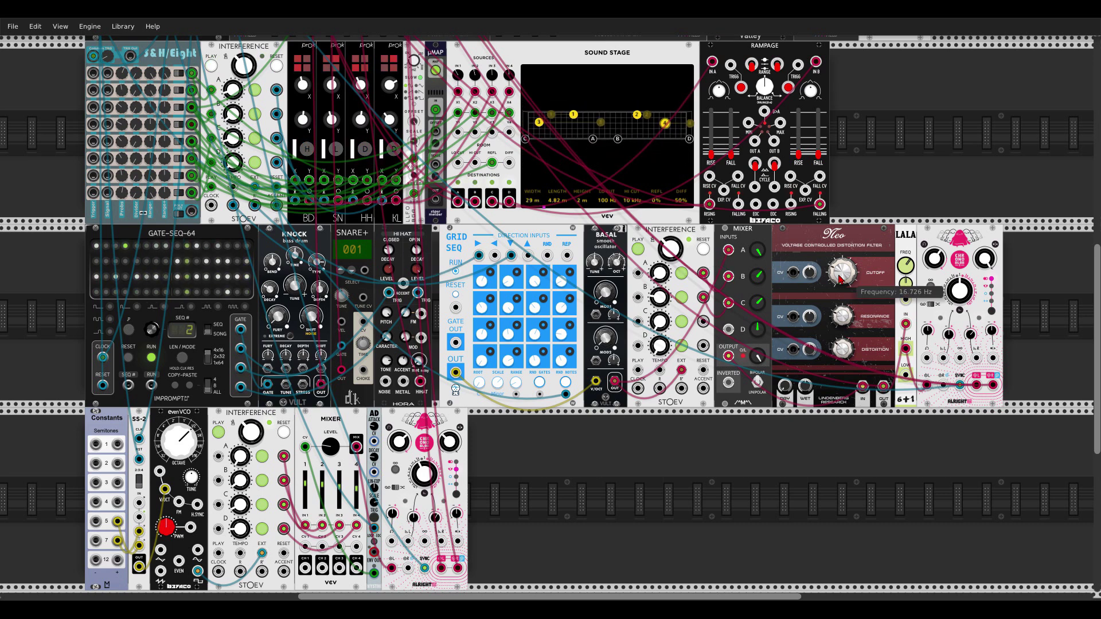
drag(842, 272, 841, 298)
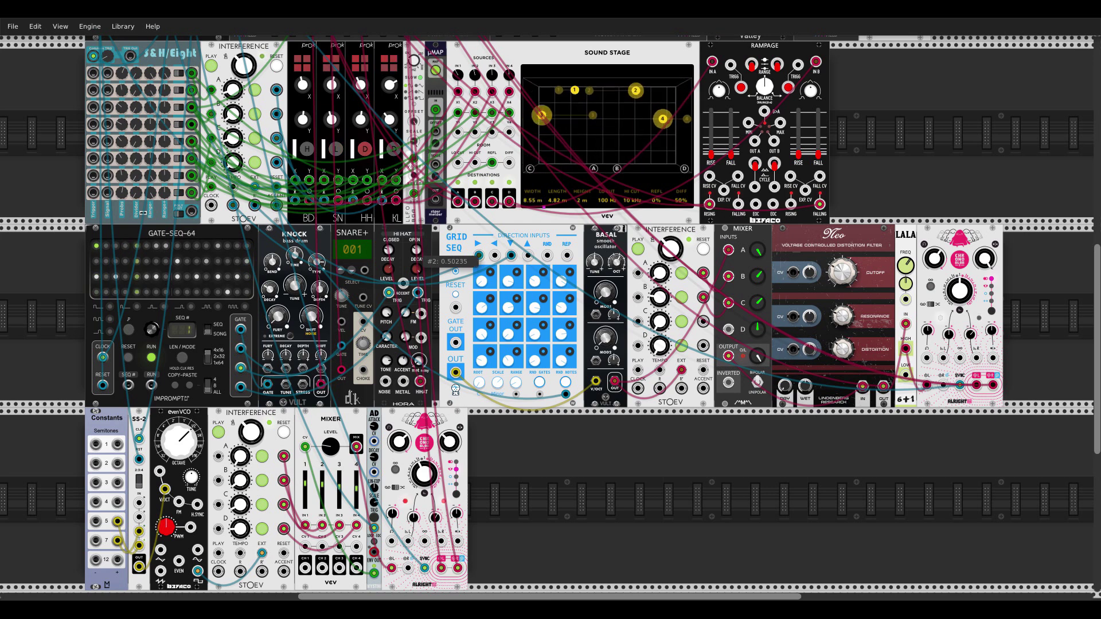
mouse_move(839, 276)
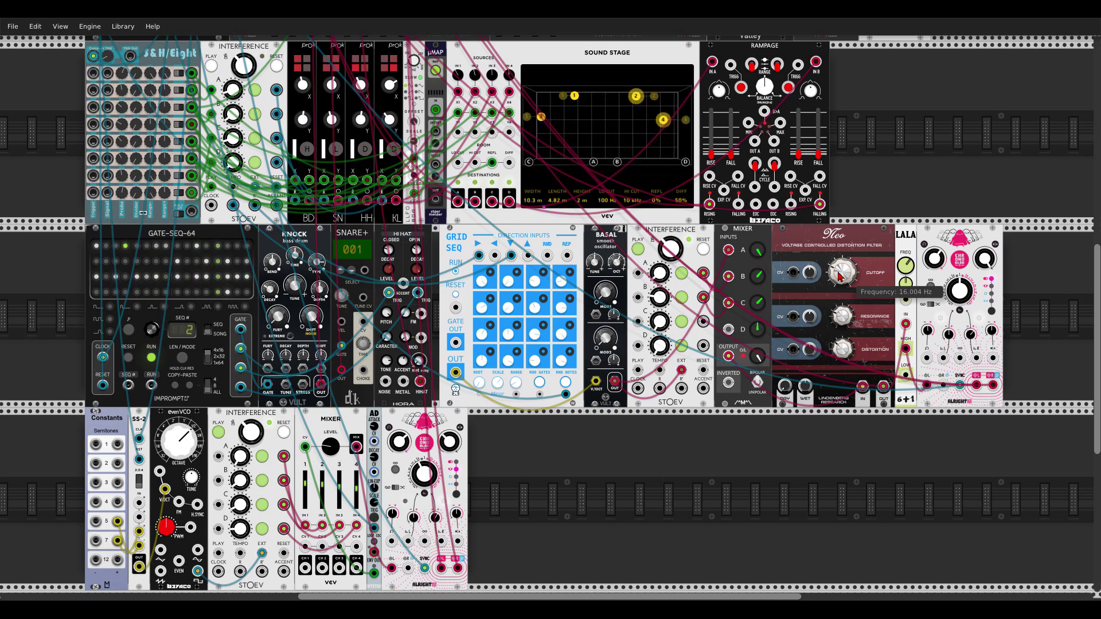
drag(839, 275, 839, 265)
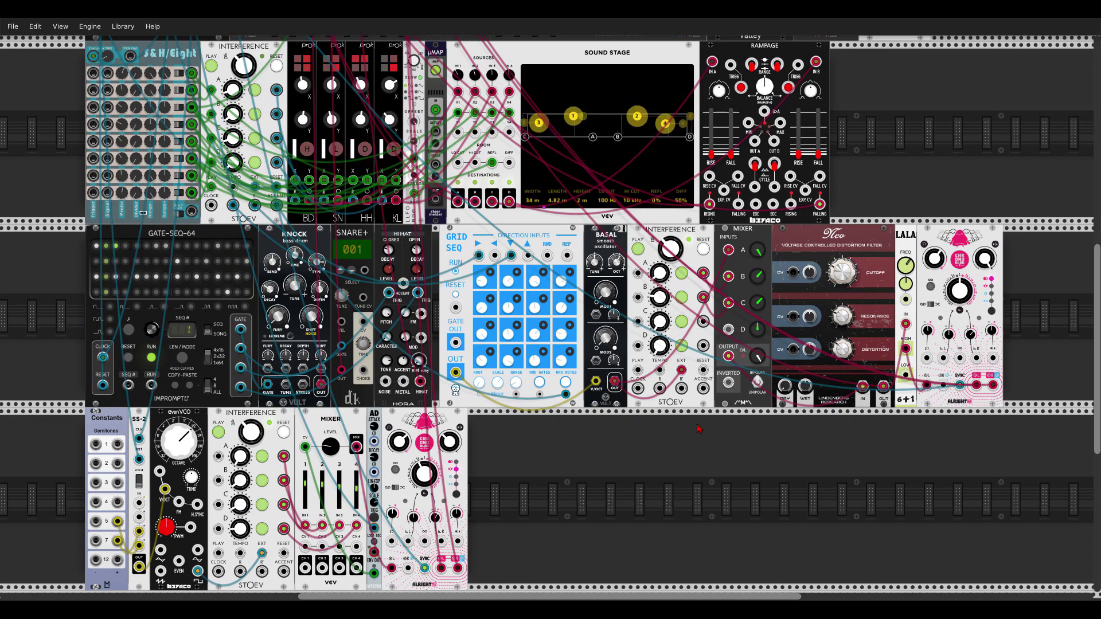
scroll(655, 447, down, 3)
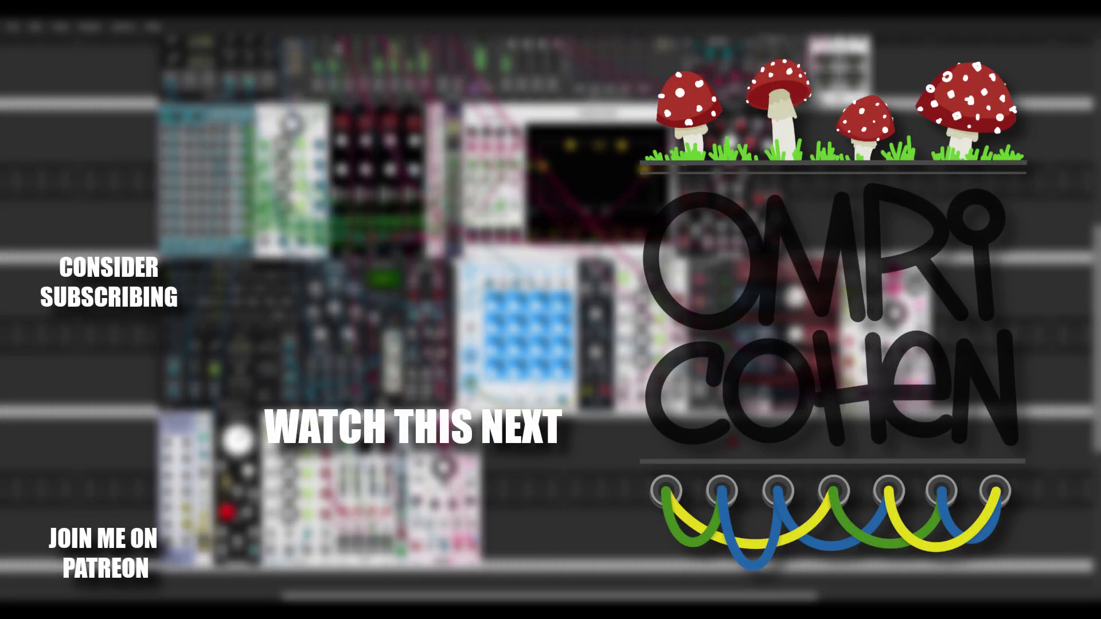